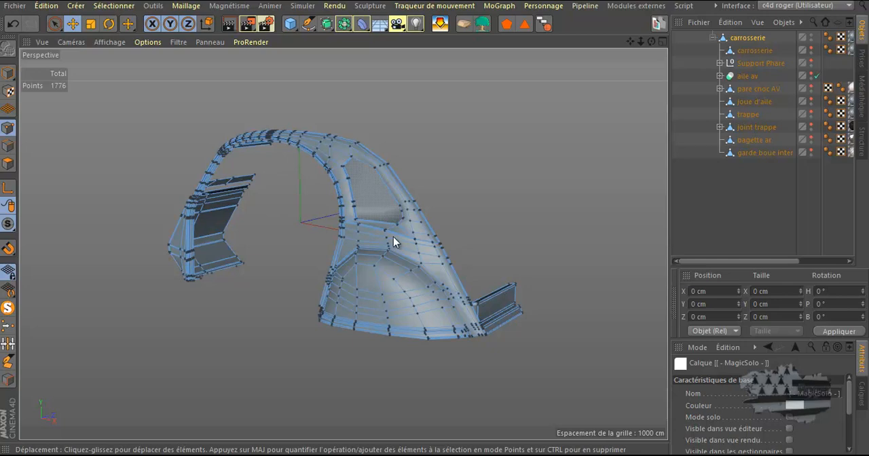
Examine the body side panel's points in the perspective and right views, comparing the arch profile with the window area.
left_click(662, 43)
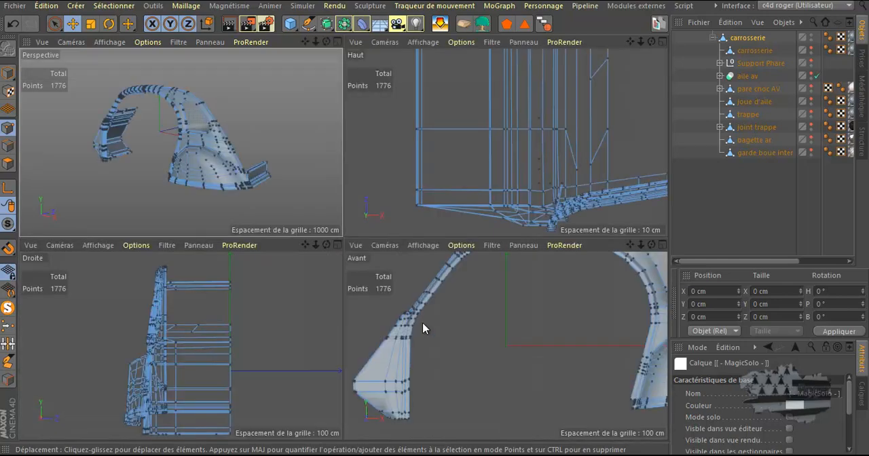
middle_click(292, 329)
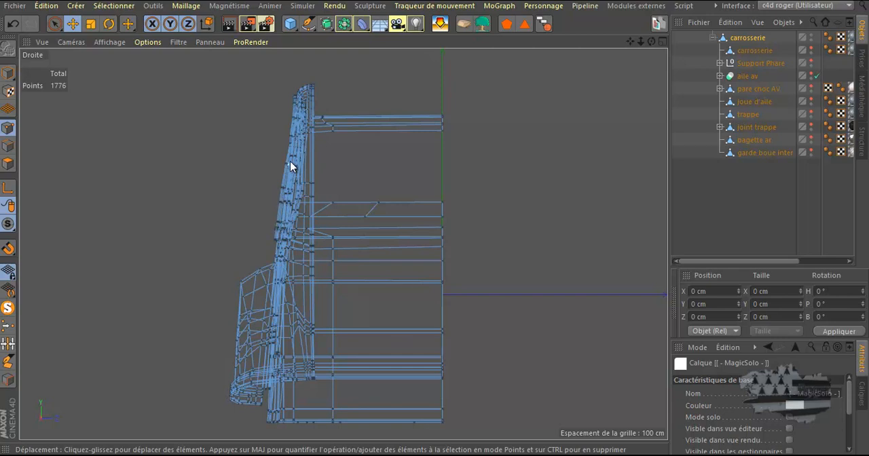
middle_click(247, 161)
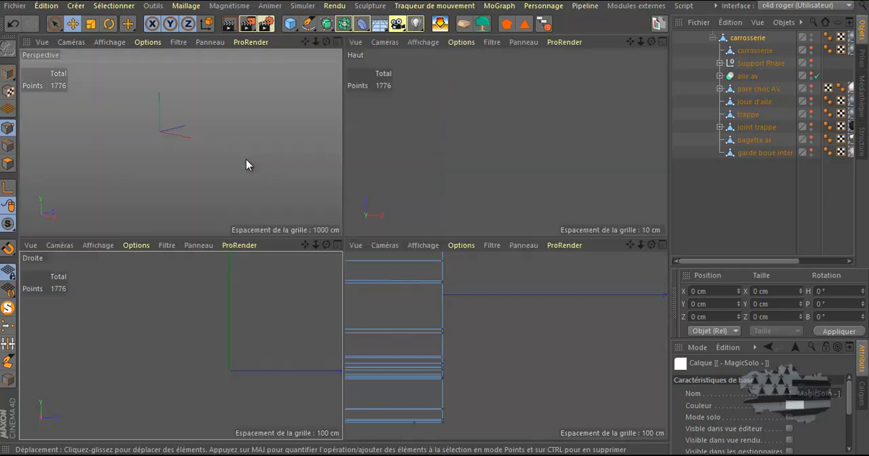
middle_click(171, 175)
left_click_drag(334, 146, 339, 171, "alt")
scroll(346, 163, "up", 3)
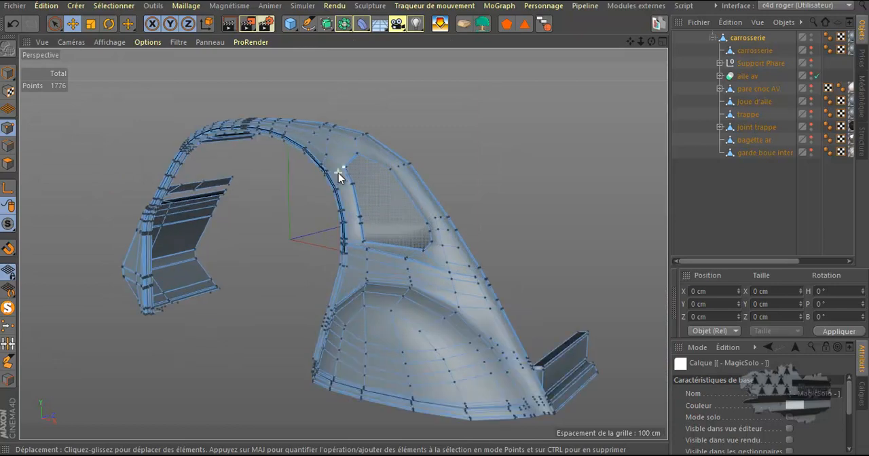
middle_click(290, 201)
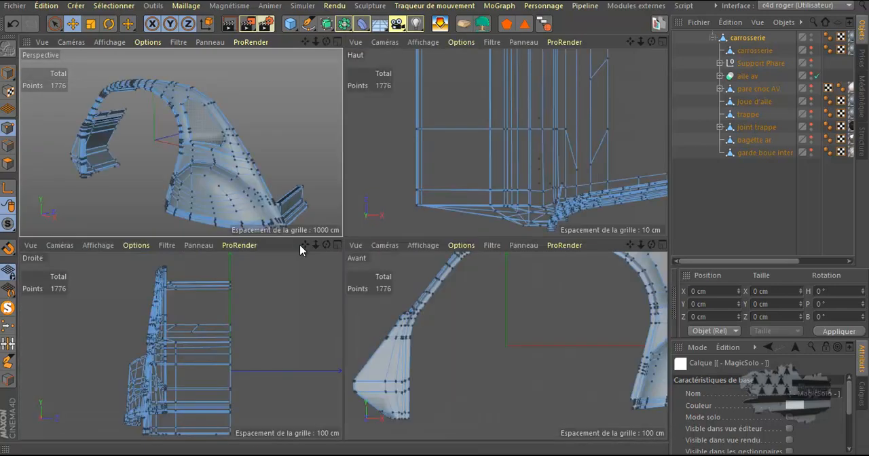
middle_click(277, 307)
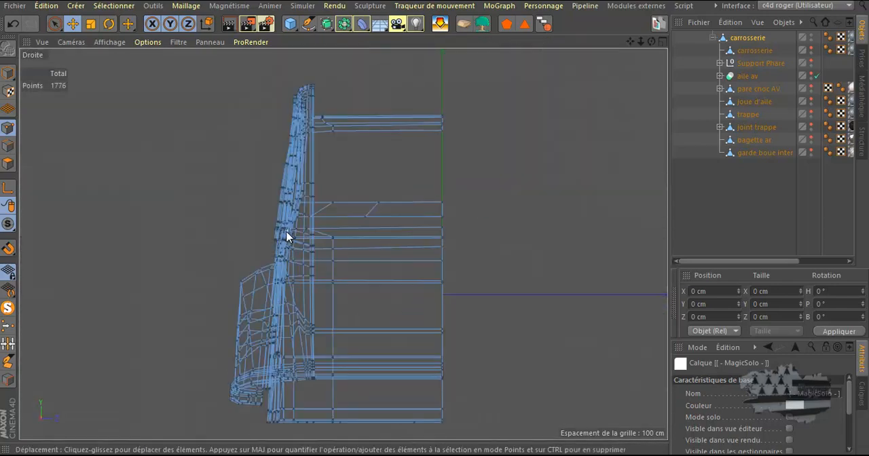
middle_click(227, 219)
middle_click(305, 125)
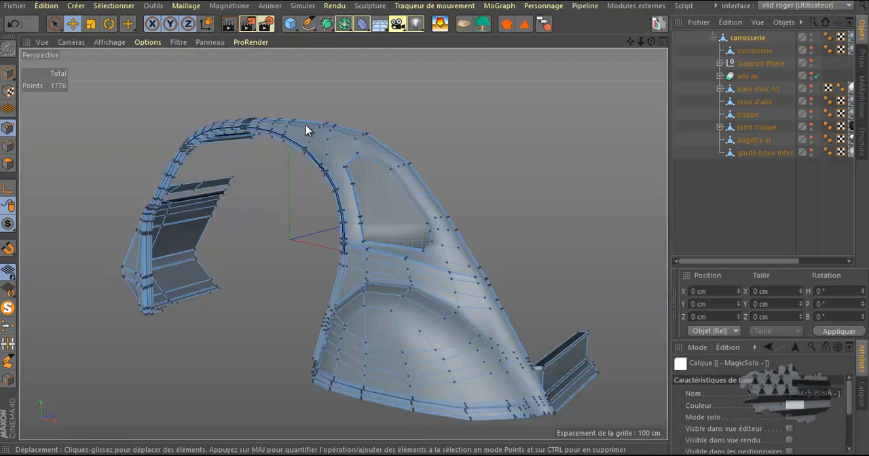
middle_click(489, 138)
middle_click(260, 152)
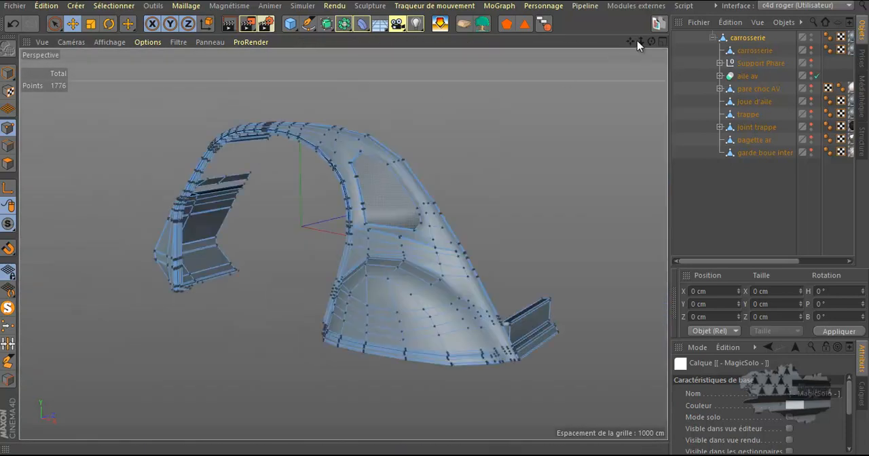
left_click_drag(652, 42, 435, 222)
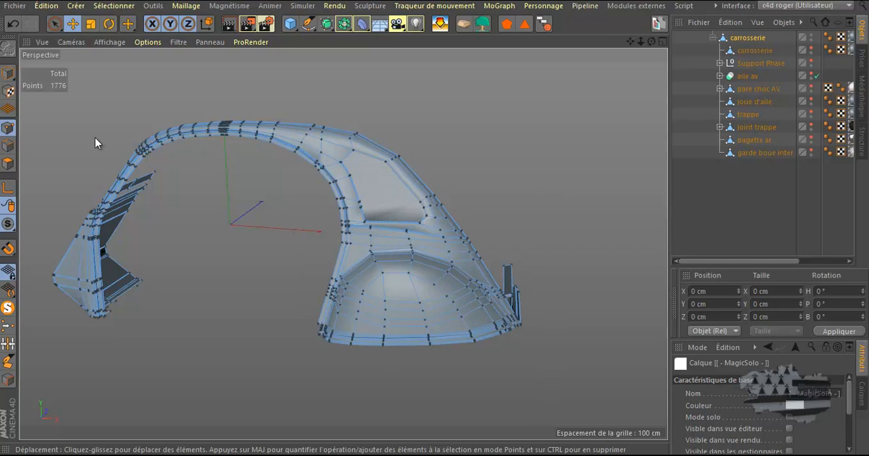
Switch to polygon mode and display the body side panel as a wireframe in the front view.
left_click(8, 163)
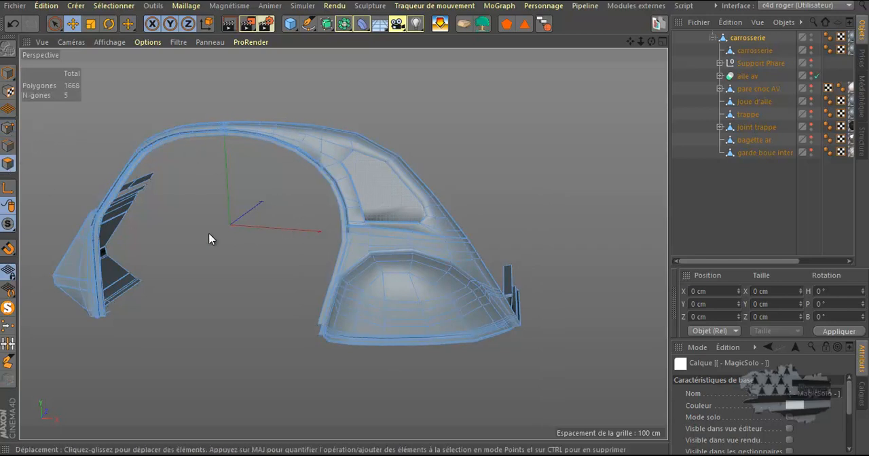
middle_click(210, 238)
middle_click(223, 223)
middle_click(474, 175)
middle_click(488, 330)
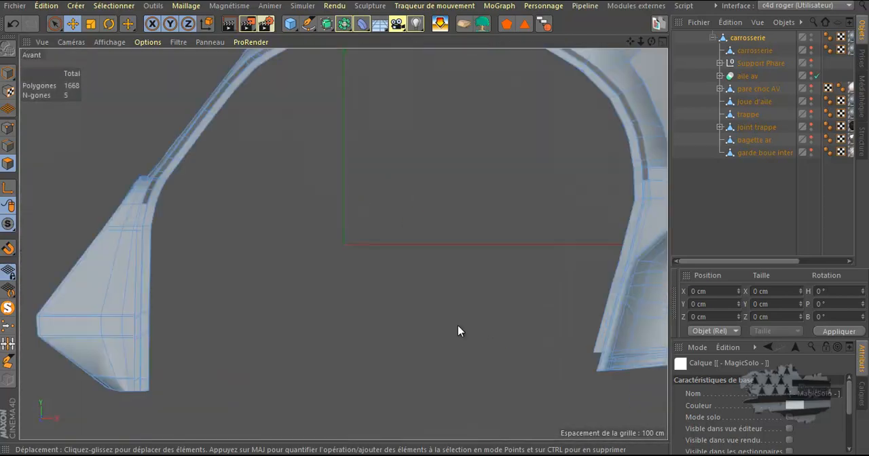
scroll(435, 330, "down", 3)
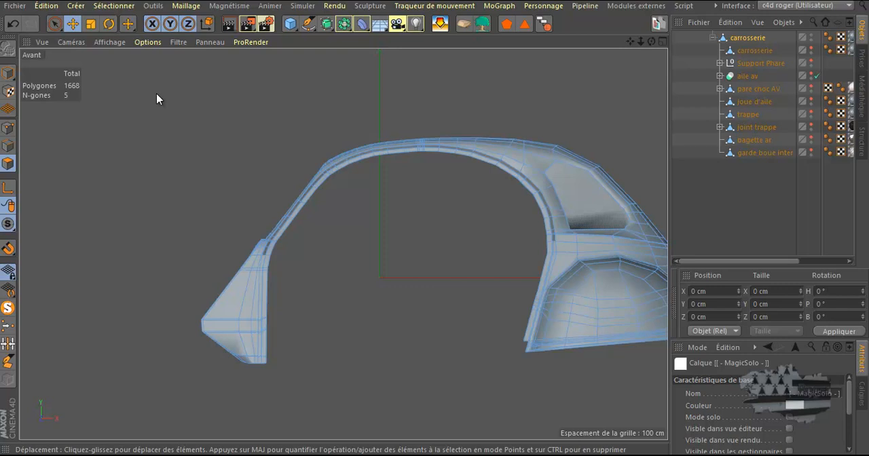
left_click(111, 42)
left_click(121, 147)
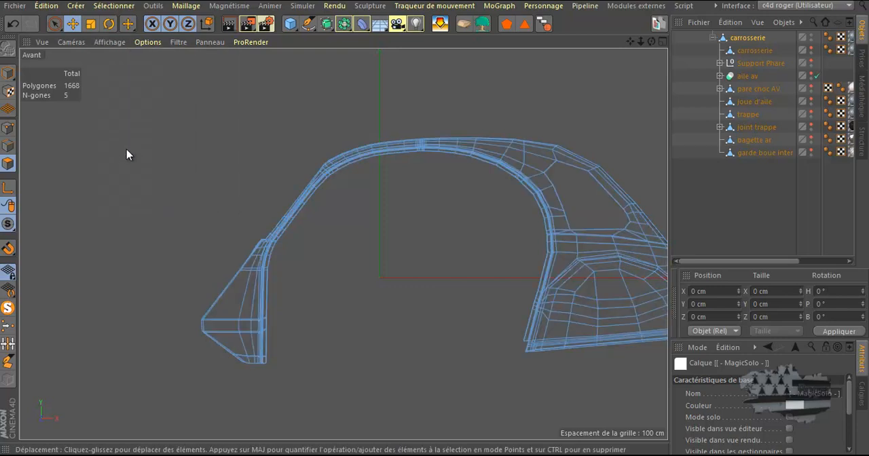
middle_click_drag(468, 222, 422, 230)
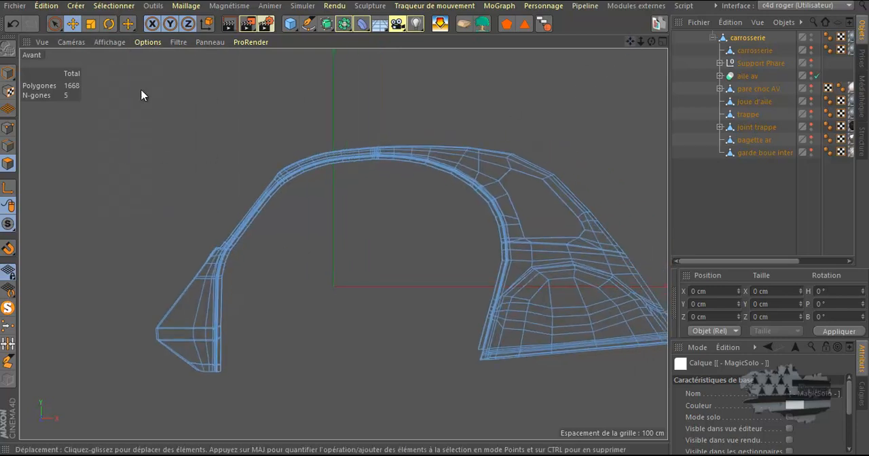
Brush-select the polygons of the arch and its narrow lower end, stopping before the window opening, with radius 10.
left_click(57, 24)
left_click(107, 42)
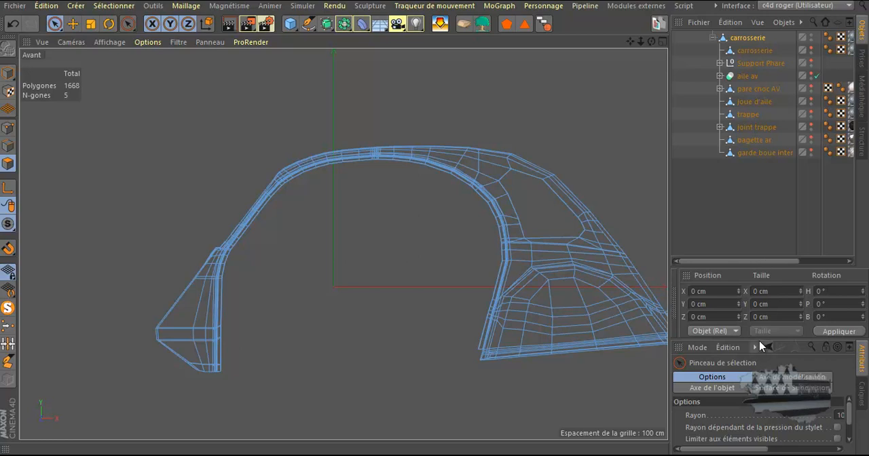
left_click_drag(756, 337, 757, 237)
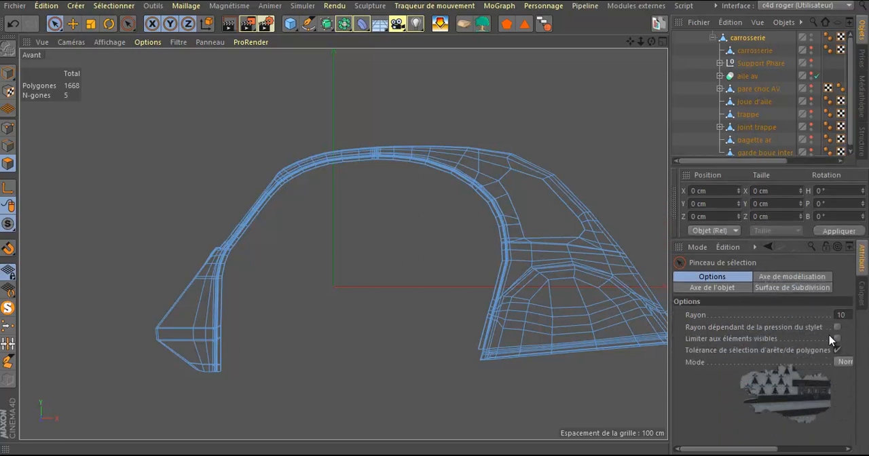
mouse_move(468, 121)
left_mouse_down()
mouse_move(457, 176)
mouse_move(305, 176)
mouse_move(427, 163)
mouse_move(322, 157)
mouse_move(453, 152)
mouse_move(262, 165)
mouse_move(336, 154)
mouse_move(243, 219)
mouse_move(278, 192)
mouse_move(224, 270)
mouse_move(218, 355)
mouse_move(201, 372)
mouse_move(149, 341)
mouse_move(218, 345)
mouse_move(195, 324)
mouse_move(222, 269)
mouse_move(208, 257)
mouse_move(231, 254)
left_mouse_up()
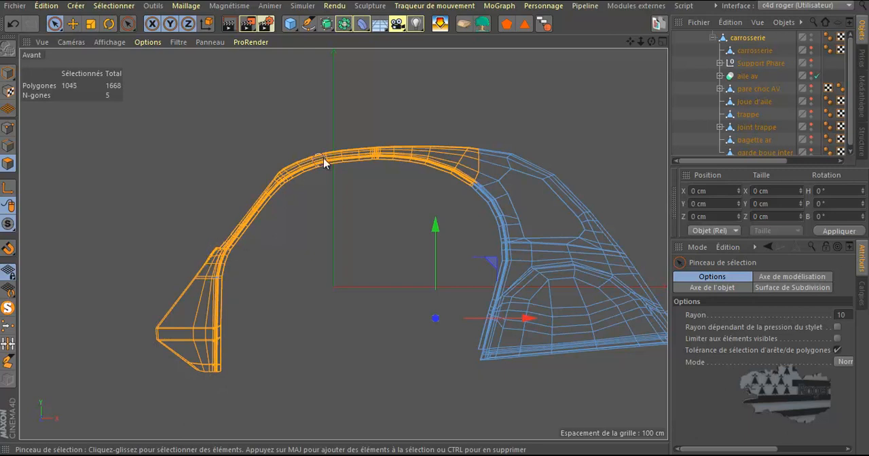
left_click_drag(184, 366, 177, 357)
Check the selected arch polygons in the perspective and right views and hide the selection, leaving the window section.
middle_click(427, 114)
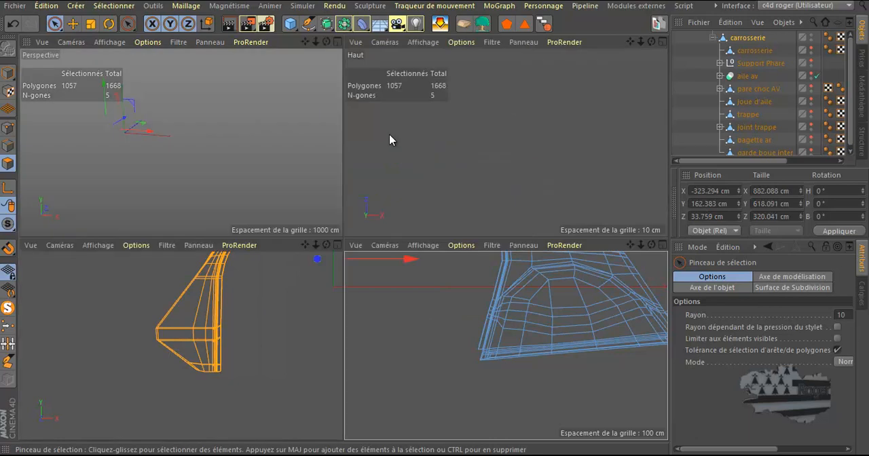
middle_click(259, 170)
left_click_drag(652, 42, 435, 221)
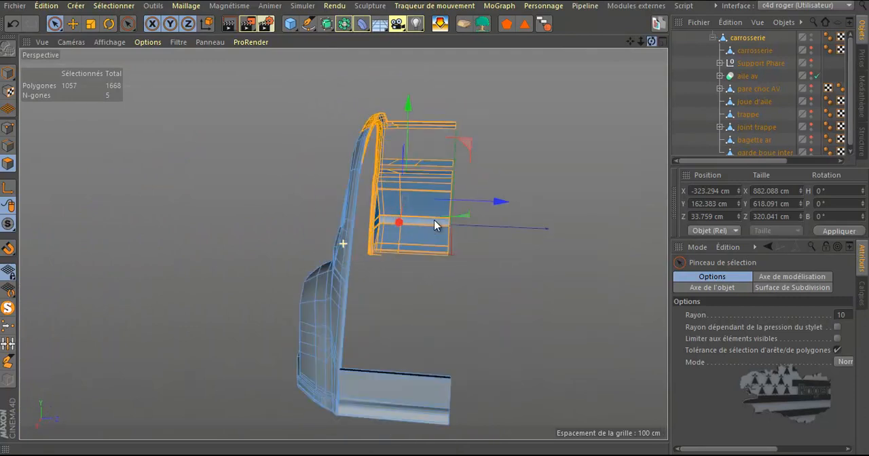
middle_click(506, 196)
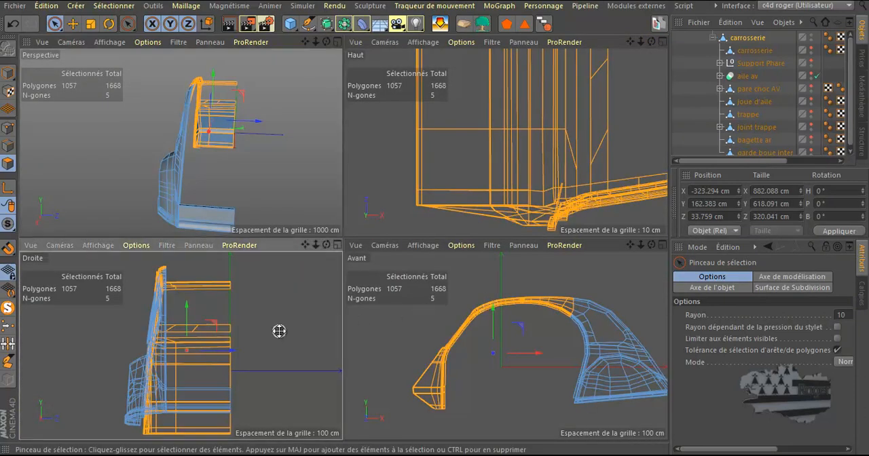
middle_click(280, 334)
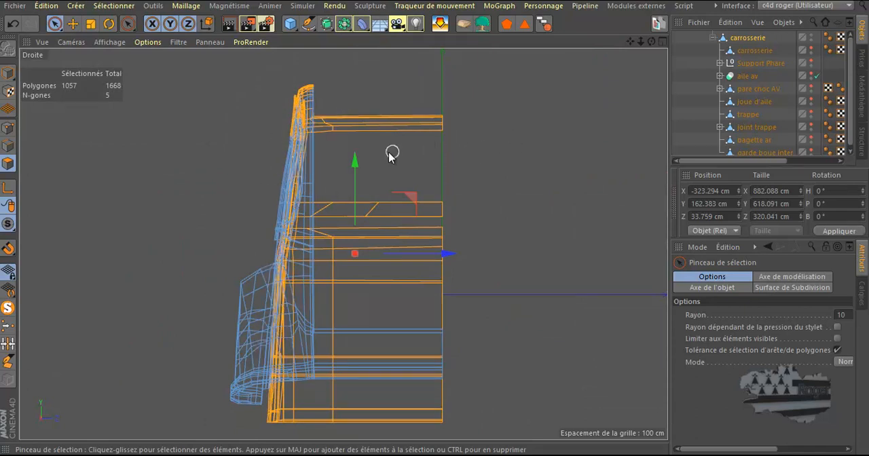
middle_click(252, 178)
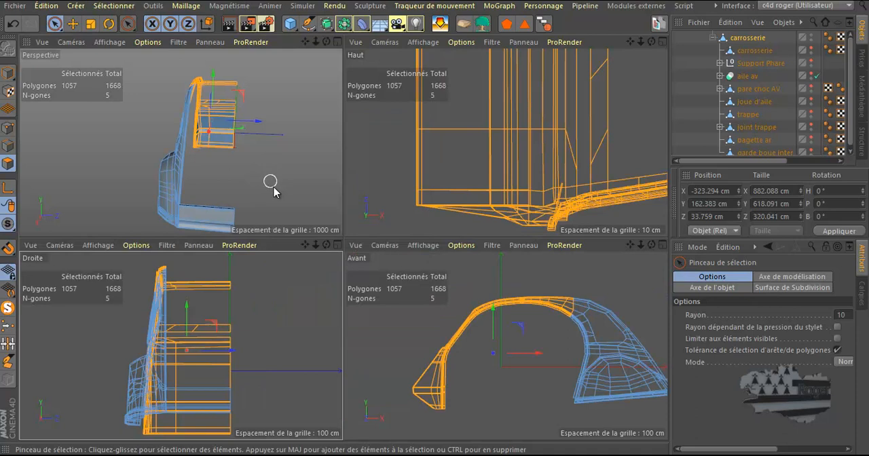
middle_click(320, 176)
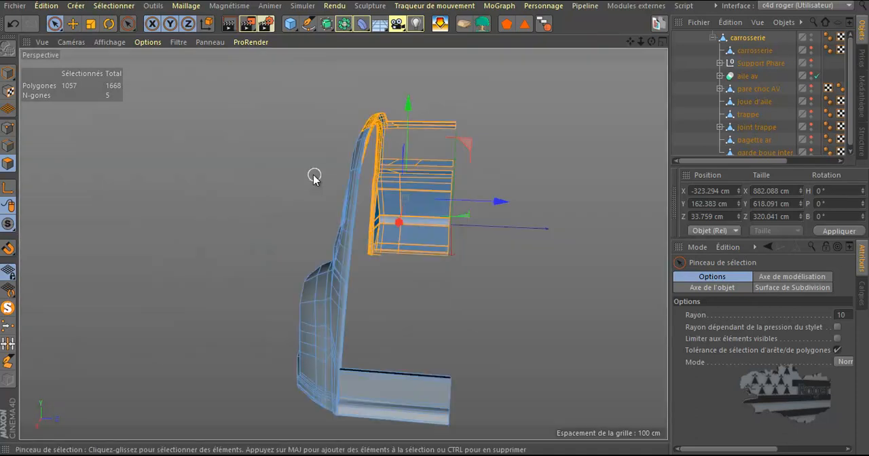
left_click_drag(652, 42, 485, 37)
left_click(121, 7)
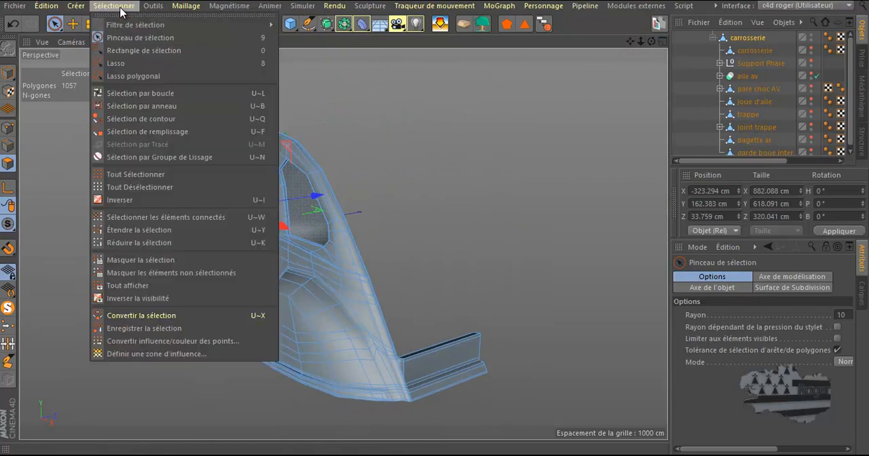
left_click(132, 262)
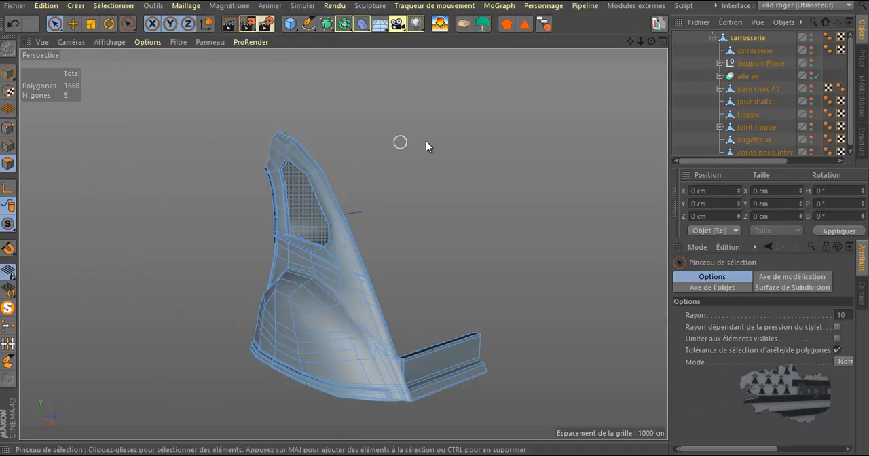
Set the selection brush radius to 37 and select the points around the window opening's upper corner in the right view.
mouse_move(450, 141)
middle_mouse_down()
mouse_move(501, 128)
mouse_move(478, 145)
middle_mouse_up()
mouse_move(652, 41)
left_mouse_down()
mouse_move(439, 220)
mouse_move(425, 217)
mouse_move(434, 225)
left_mouse_up()
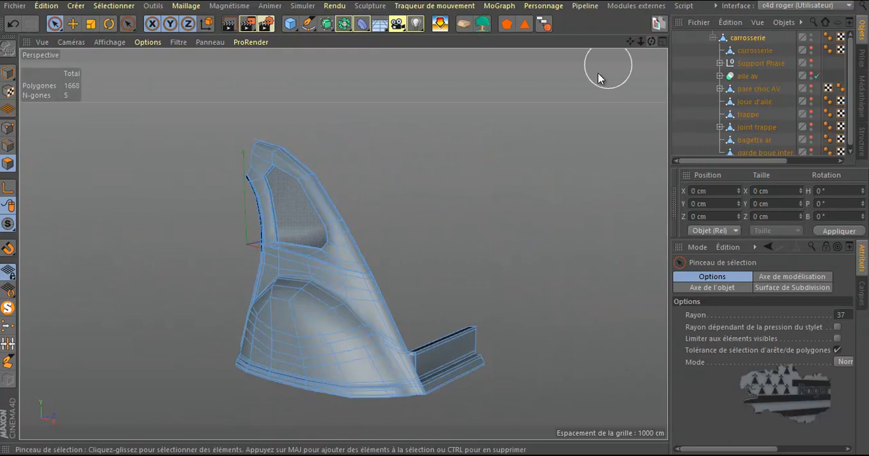
middle_click(494, 157)
middle_click(307, 344)
mouse_move(323, 286)
left_mouse_down()
mouse_move(328, 269)
mouse_move(282, 134)
left_mouse_up()
scroll(283, 132, "up", 1)
left_click(8, 128)
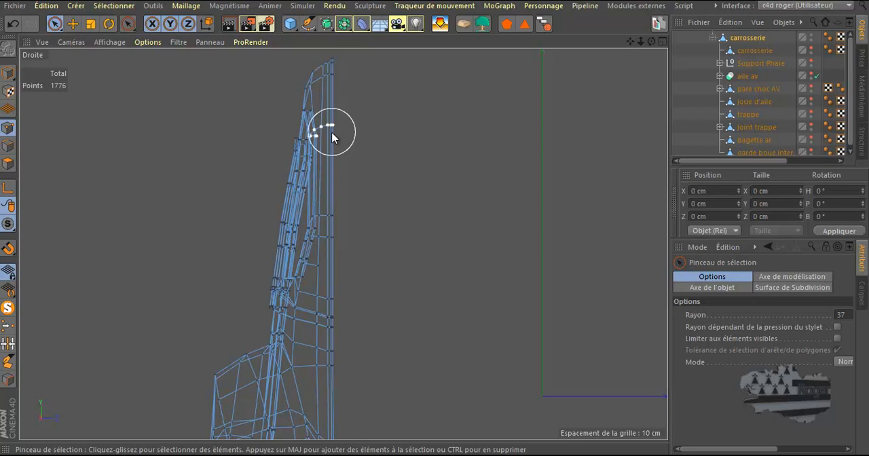
left_click(295, 132)
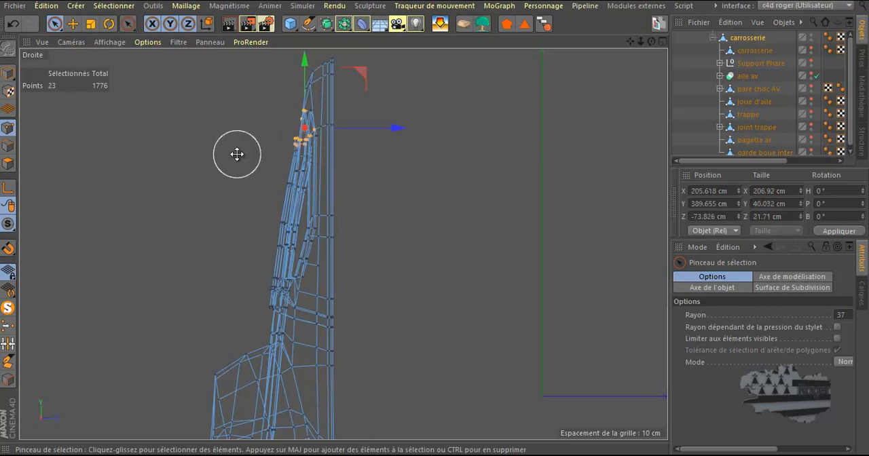
Reduce the selection brush radius to 1 and check the selected points around the window opening in perspective.
middle_click(237, 154)
middle_click(240, 154)
scroll(239, 154, "up", 8)
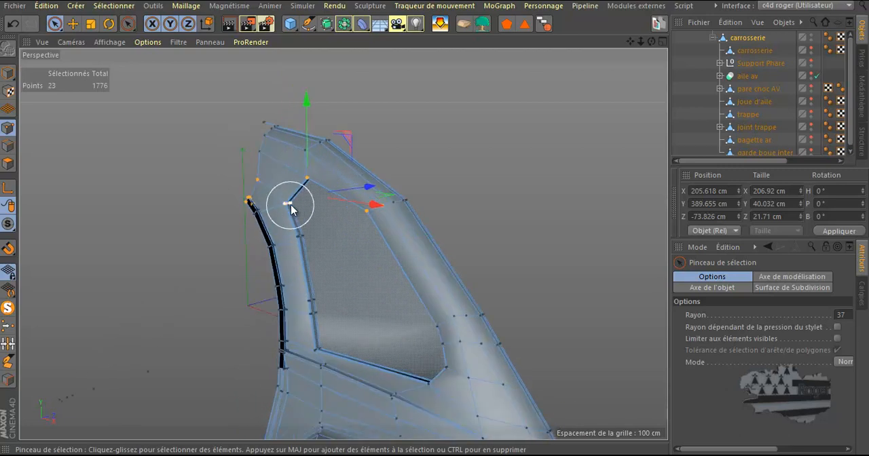
middle_click_drag(504, 186, 481, 192)
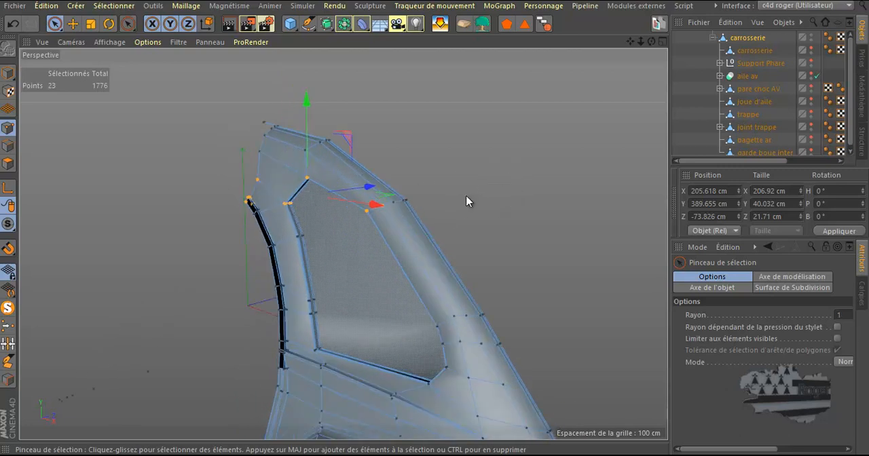
left_click_drag(652, 42, 434, 221)
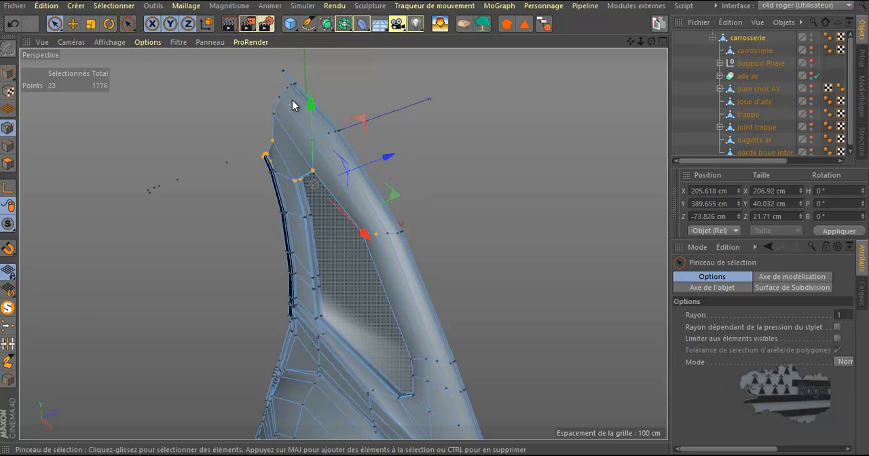
scroll(309, 218, "up", 5)
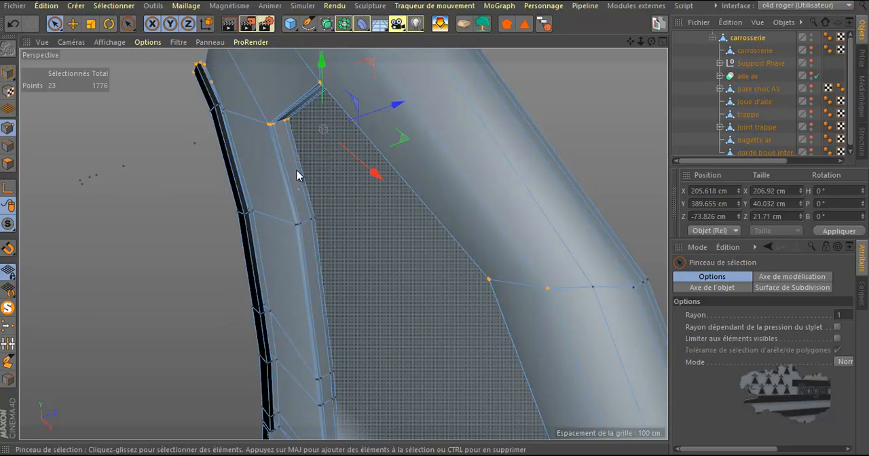
scroll(318, 119, "down", 3)
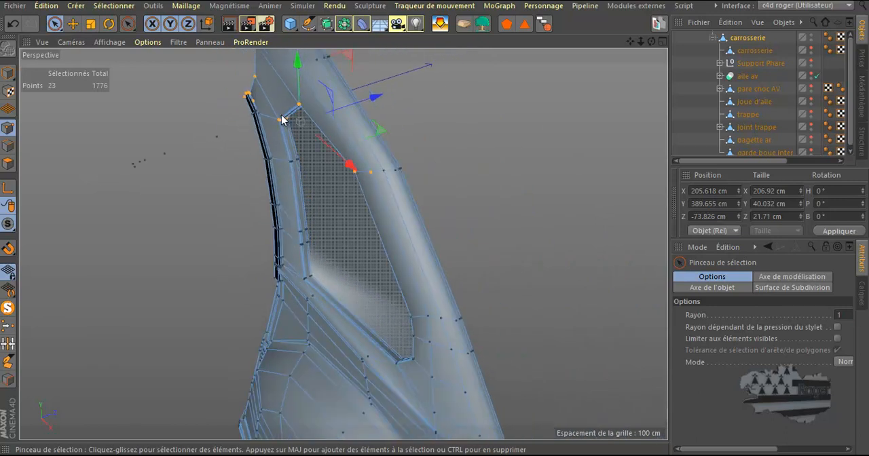
middle_click(531, 98)
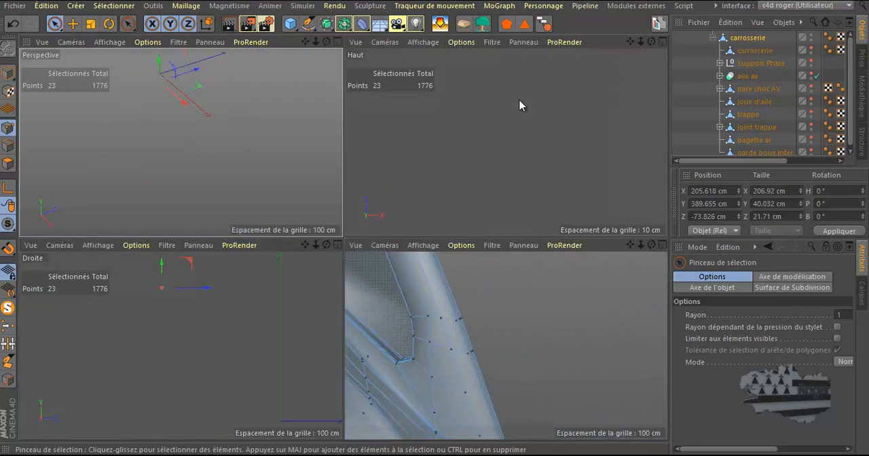
middle_click(285, 293)
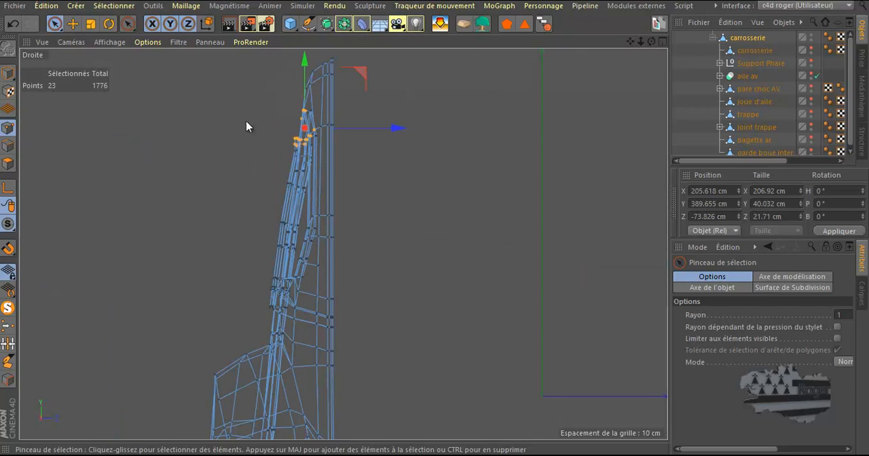
Create a new project and add a cube stretched to about 448 × 200 × 238 cm.
left_click(15, 5)
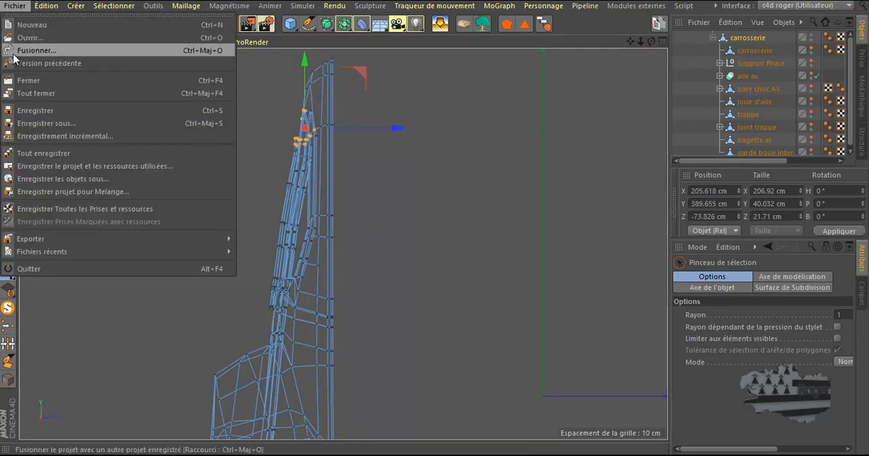
left_click(30, 26)
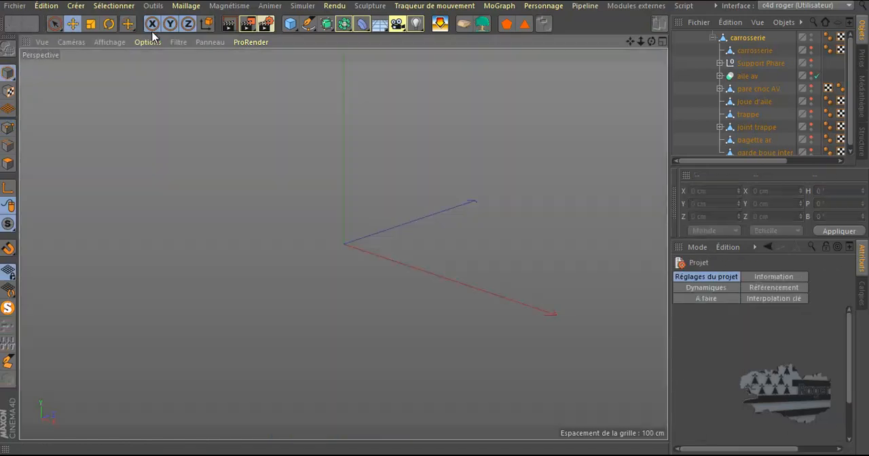
left_click(291, 23)
left_click_drag(397, 264, 476, 309)
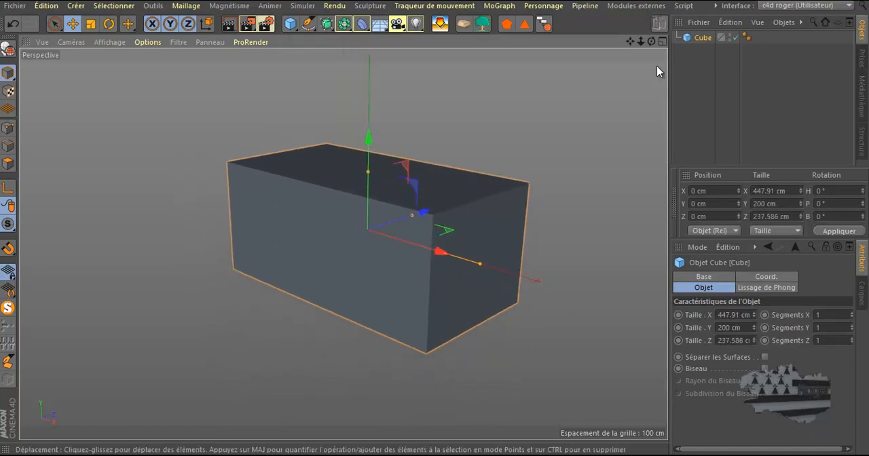
left_click_drag(652, 41, 418, 208)
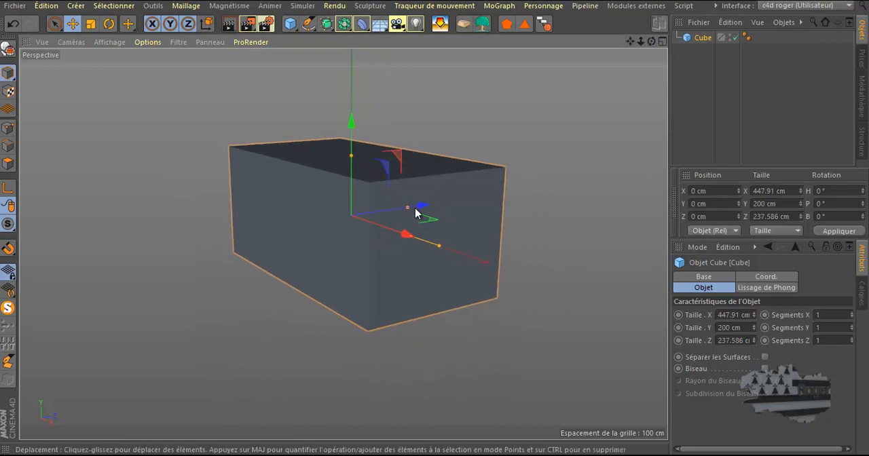
scroll(410, 213, "up", 3)
scroll(409, 214, "up", 3)
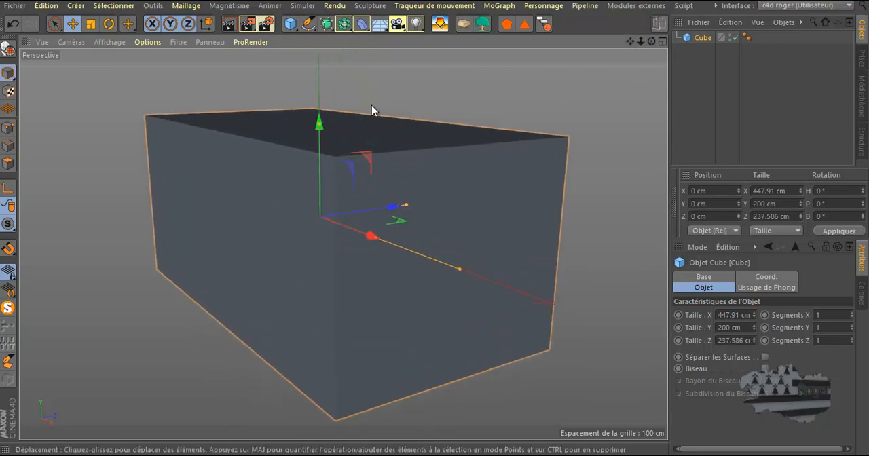
Convert the cube into an editable polygon object.
left_click(8, 51)
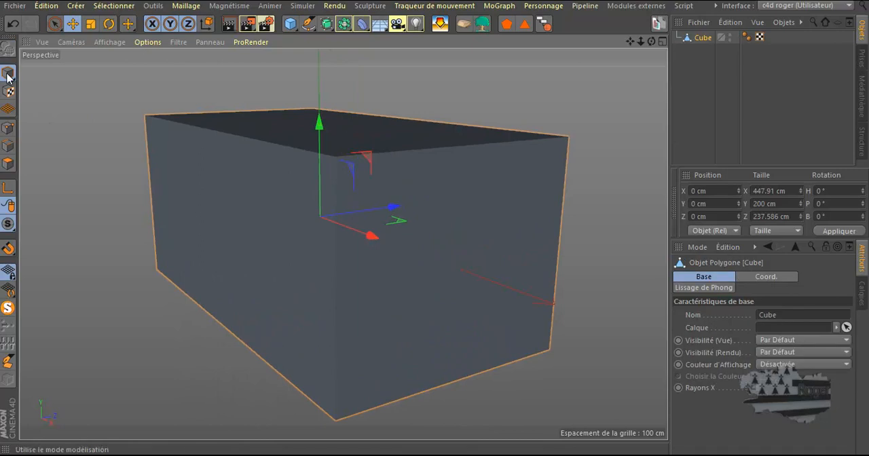
middle_click(454, 233)
middle_click(233, 187)
left_click_drag(649, 44, 435, 220)
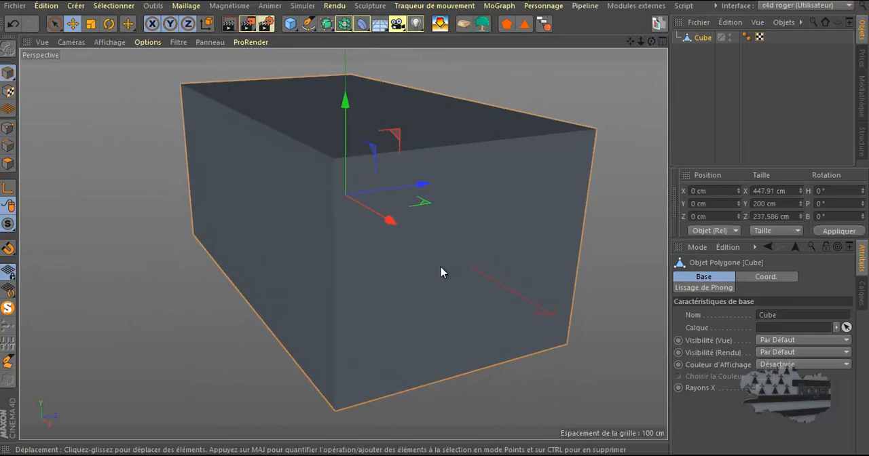
scroll(439, 258, "up", 10)
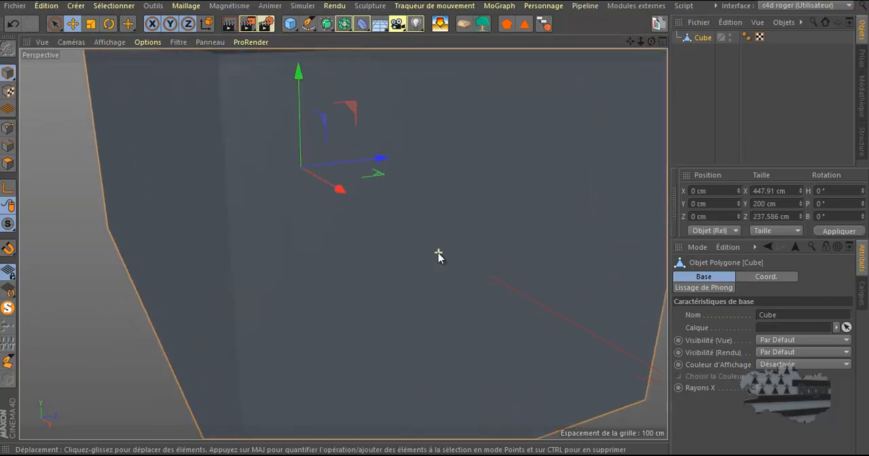
scroll(238, 208, "up", 5)
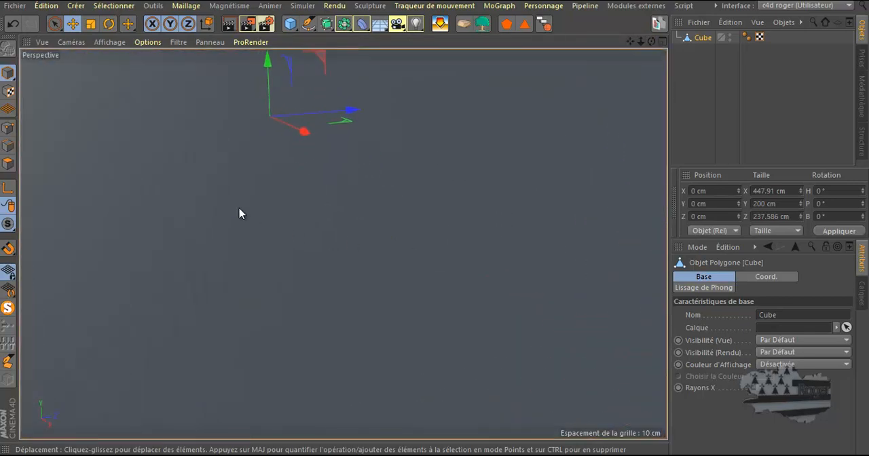
scroll(240, 208, "down", 2)
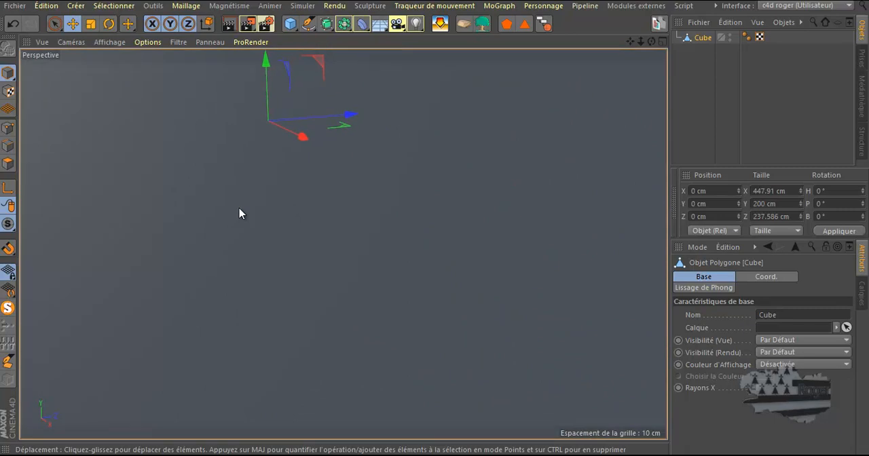
key("h")
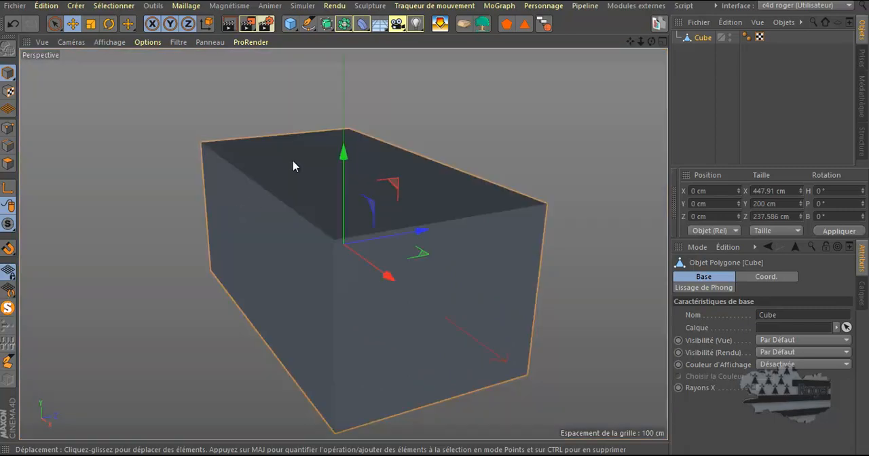
Select three adjacent polygons of the cube in polygon mode: the top, one end and one long side.
left_click(8, 164)
left_click(344, 177)
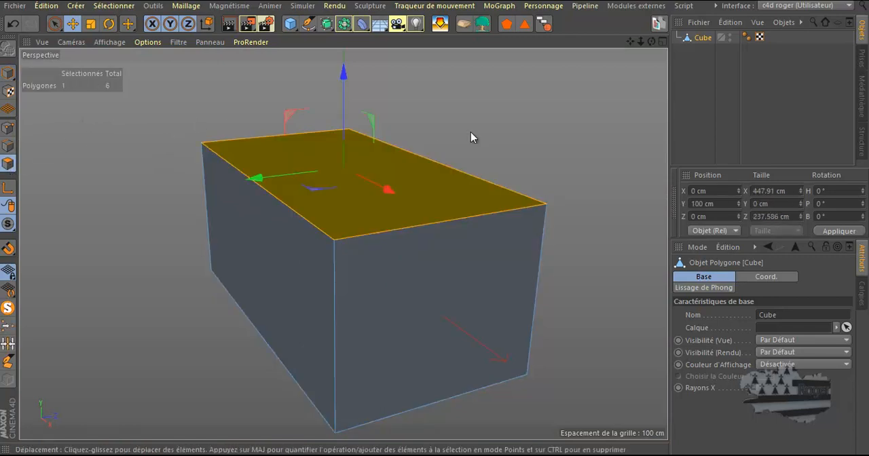
middle_click(630, 68)
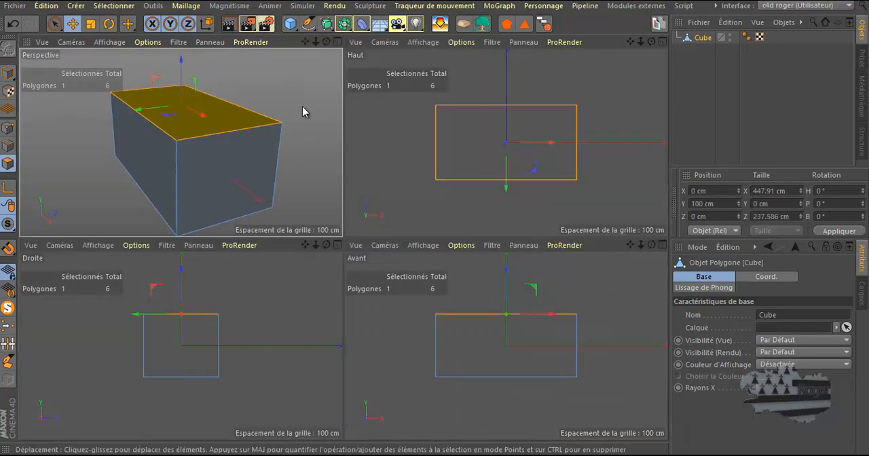
middle_click(303, 107)
left_click_drag(651, 42, 434, 222)
left_click(445, 236, "shift")
left_click_drag(648, 43, 422, 227)
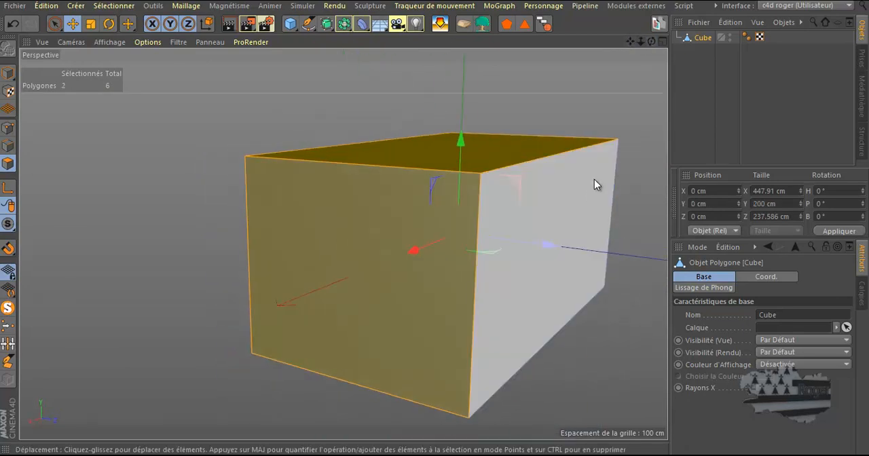
left_click(505, 190, "shift")
scroll(437, 191, "down", 4)
left_click_drag(651, 42, 437, 224)
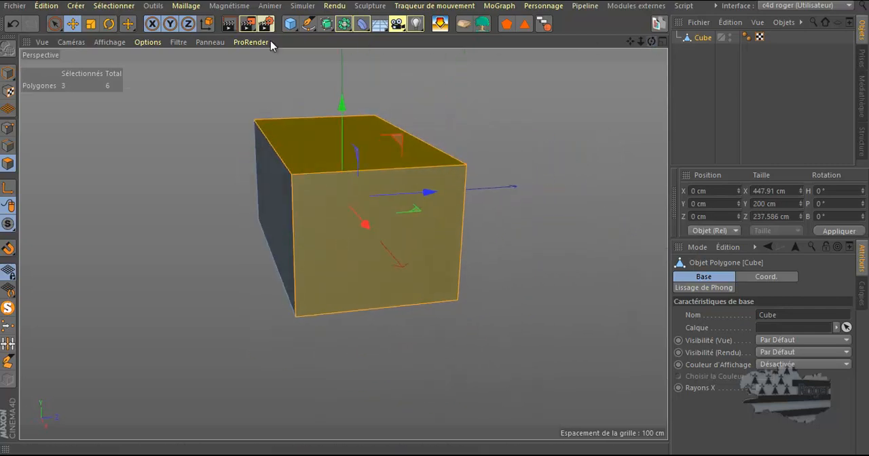
Hide the three selected polygons and inspect the remaining half of the cube from inside.
left_click(113, 5)
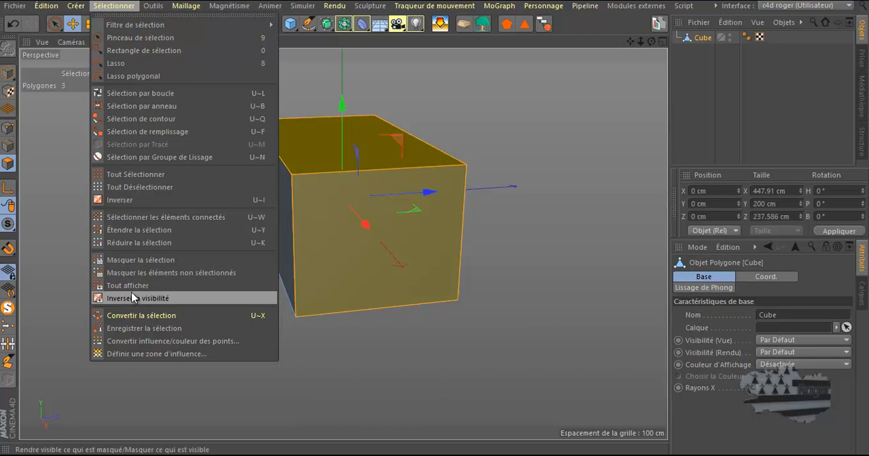
left_click(139, 261)
middle_click(459, 228)
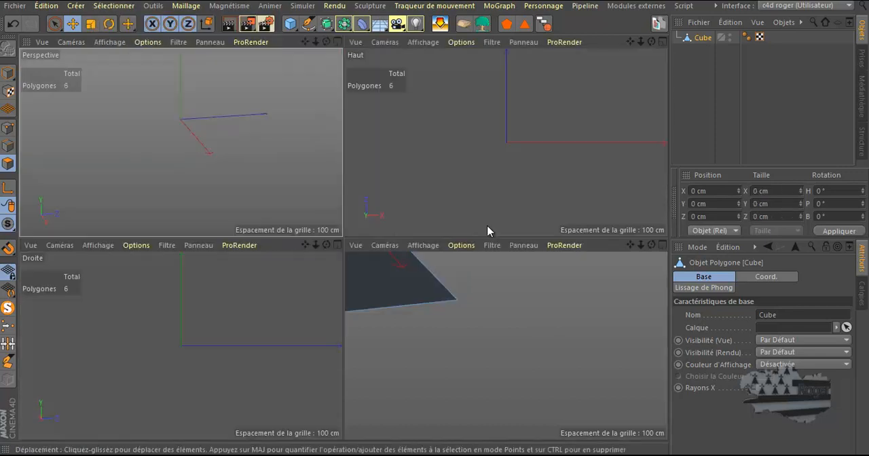
middle_click(326, 193)
left_click_drag(652, 41, 508, 108)
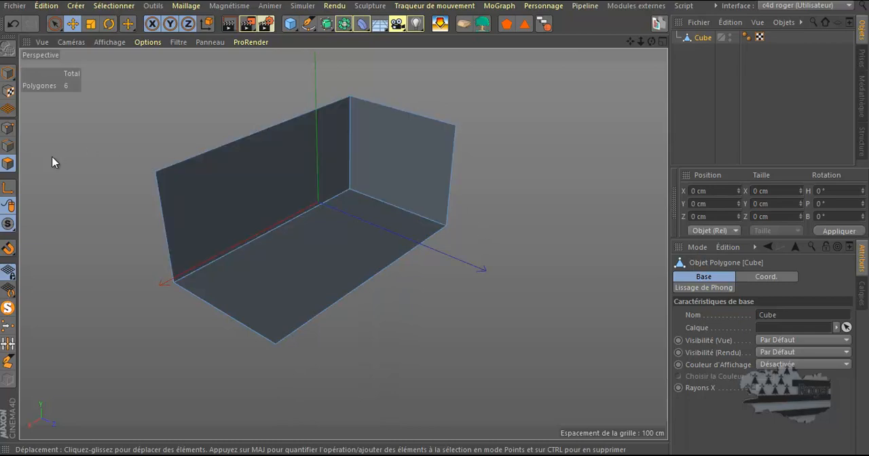
Invert the visibility to swap the cube's hidden and visible polygons, and examine the swapped half.
left_click(110, 7)
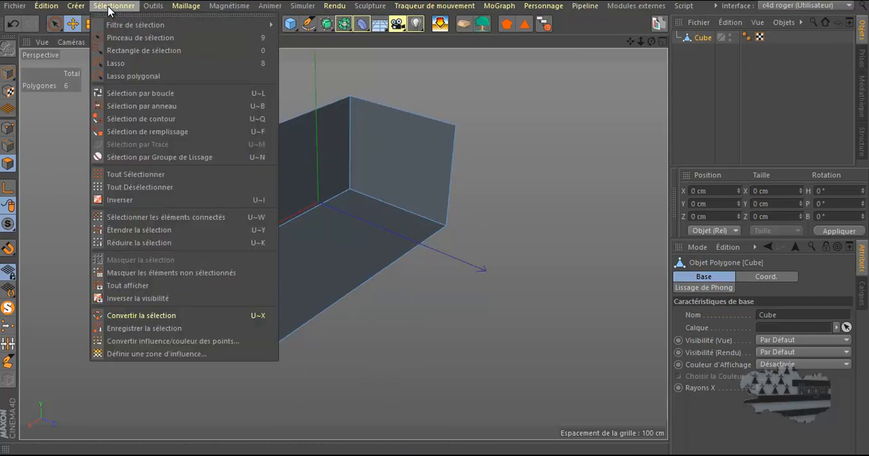
left_click(136, 299)
key("F5")
key("F1")
mouse_move(653, 42)
left_mouse_down()
mouse_move(435, 225)
mouse_move(639, 42)
left_mouse_up()
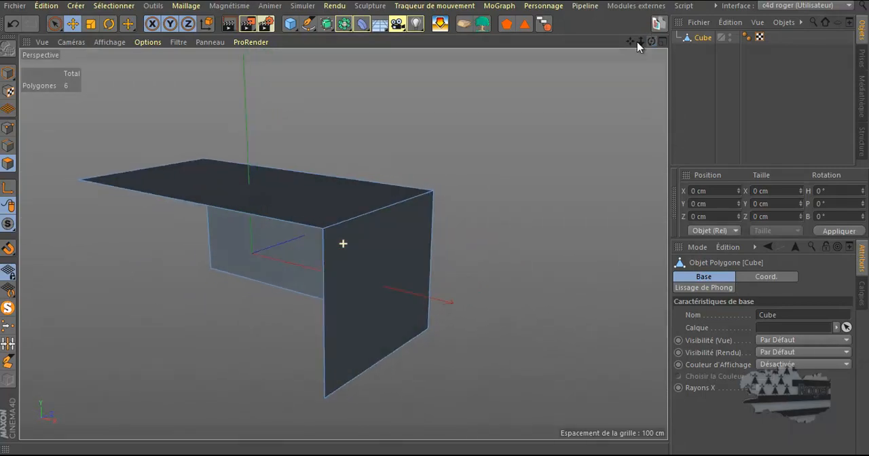
Invert the visibility a second time to bring back the cube's floor and its two adjoining walls.
left_click(114, 6)
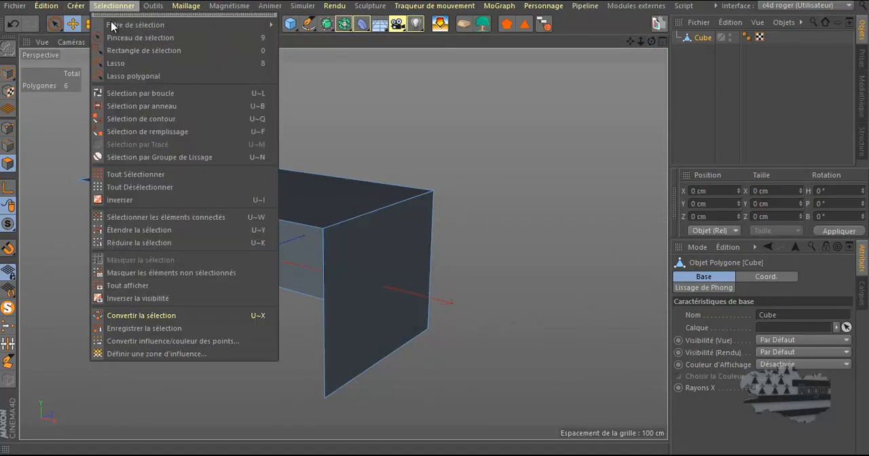
left_click(120, 305)
middle_click(436, 181)
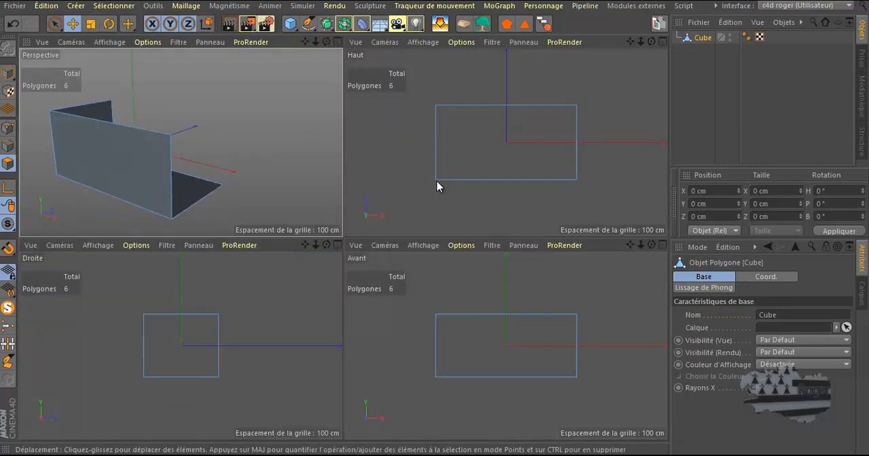
middle_click(322, 180)
left_click_drag(652, 41, 439, 224)
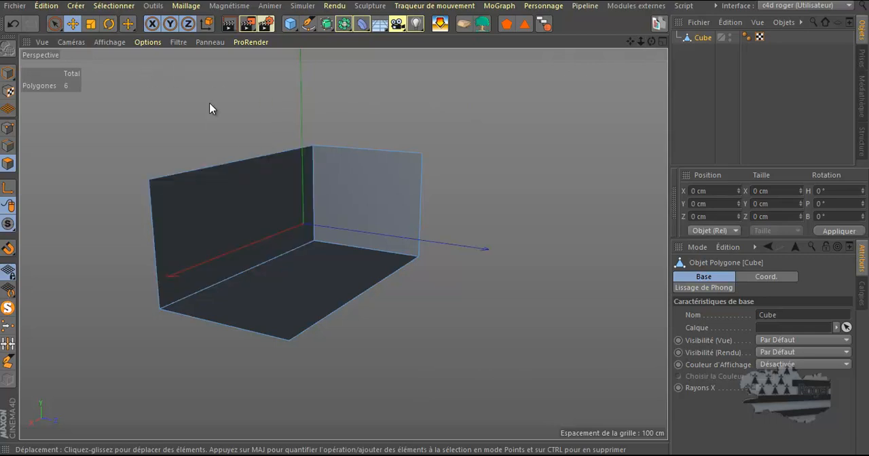
Show all hidden polygons to restore the complete cube.
left_click(101, 7)
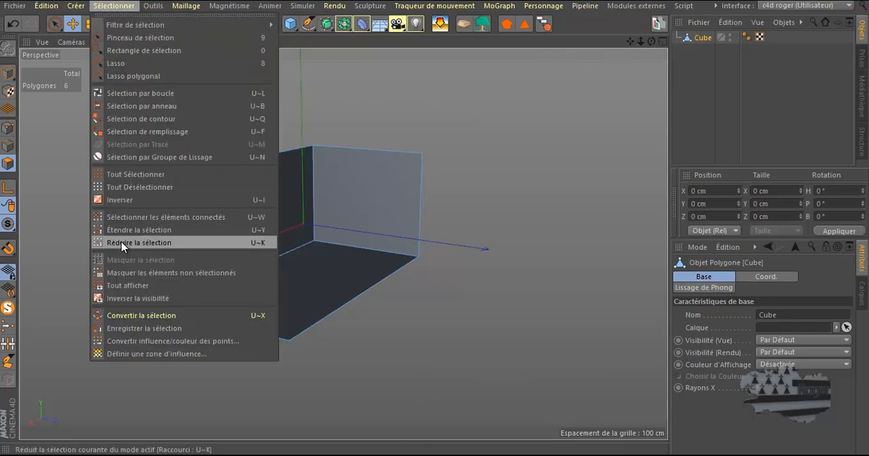
left_click(128, 286)
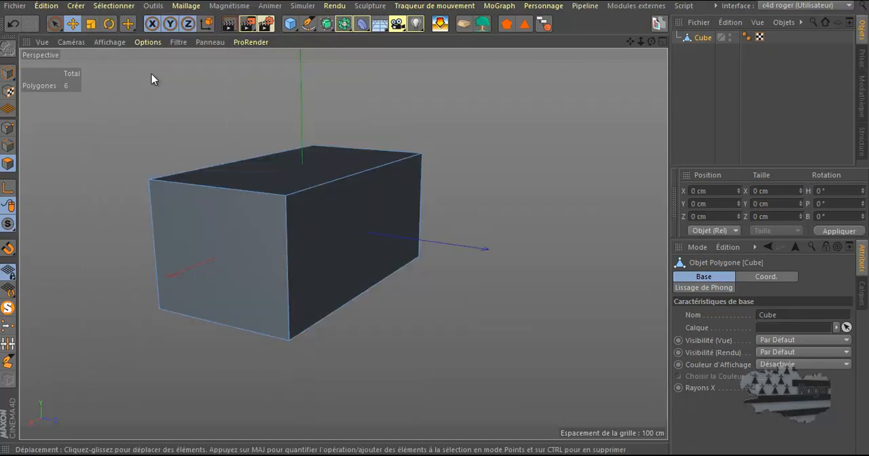
left_click(111, 7)
left_click(111, 7)
Try inverting the visibility with the cube's top, end and long-side polygons selected, and show all polygons again.
left_click(312, 160)
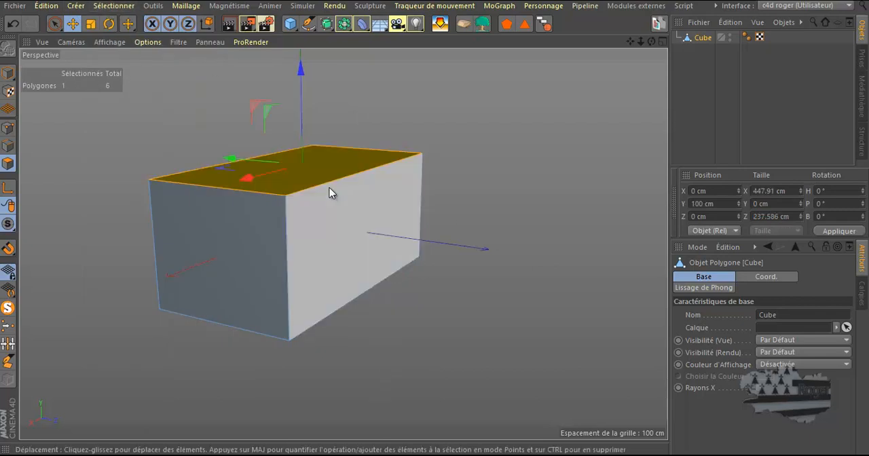
left_click(339, 238, "shift")
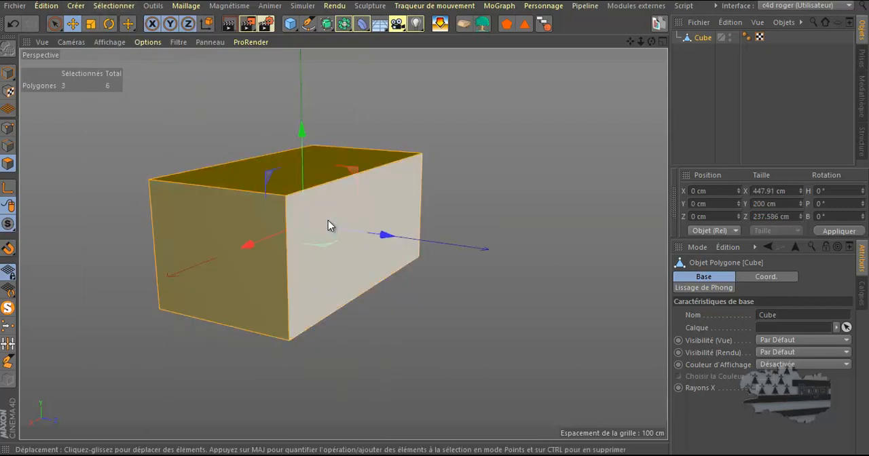
left_click(102, 6)
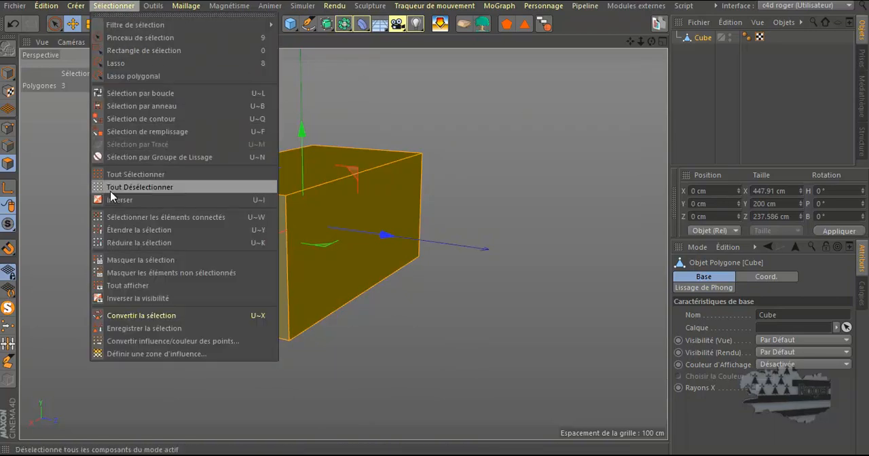
left_click(119, 298)
middle_click(462, 168)
middle_click(252, 169)
mouse_move(652, 42)
left_mouse_down()
mouse_move(427, 228)
mouse_move(645, 41)
left_mouse_up()
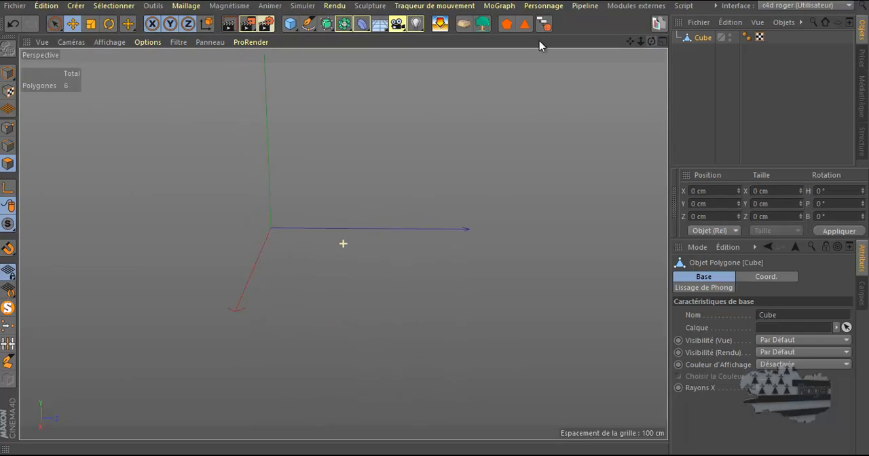
left_click(114, 5)
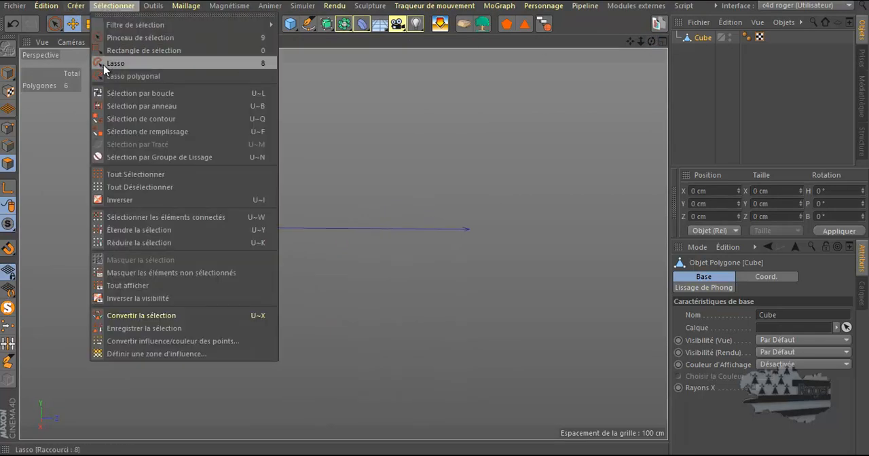
left_click(116, 287)
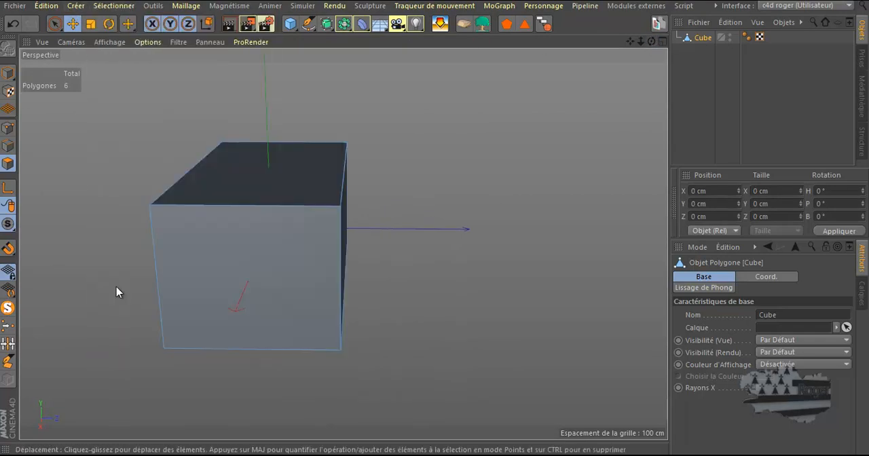
Select the cube's end, top and long-side polygons and hide the unselected polygons.
left_click(282, 249)
left_click(298, 173)
left_click(342, 221, "shift")
left_click(347, 213, "shift")
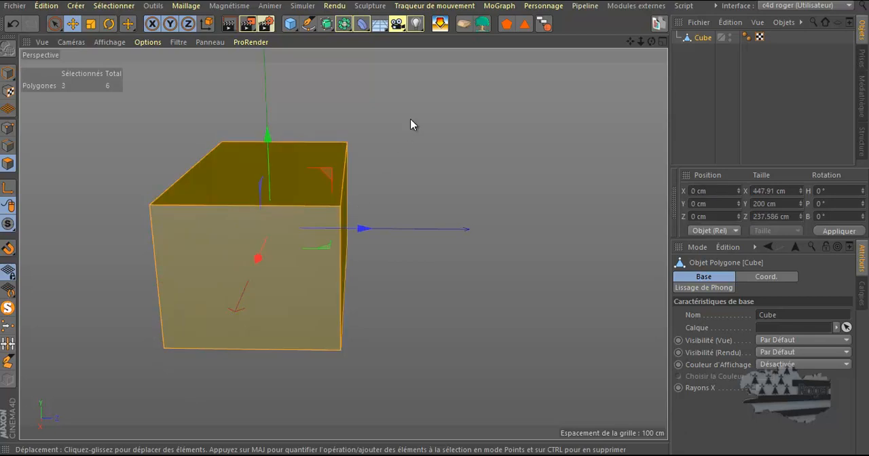
left_click(109, 6)
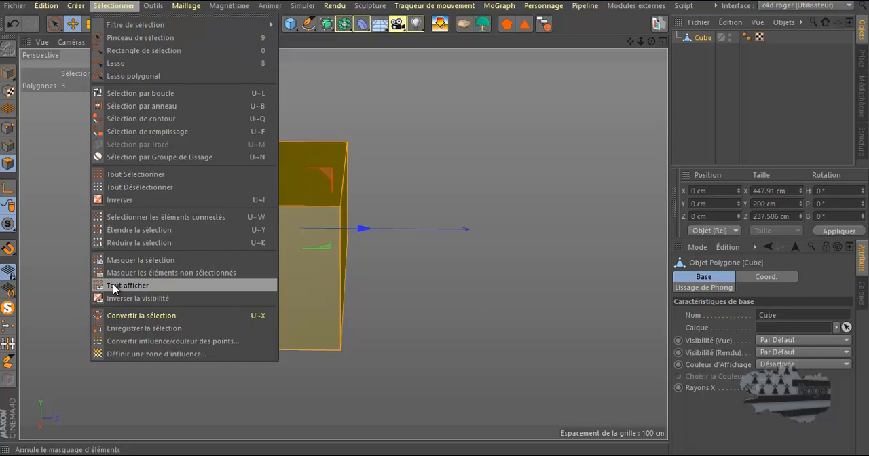
left_click(192, 272)
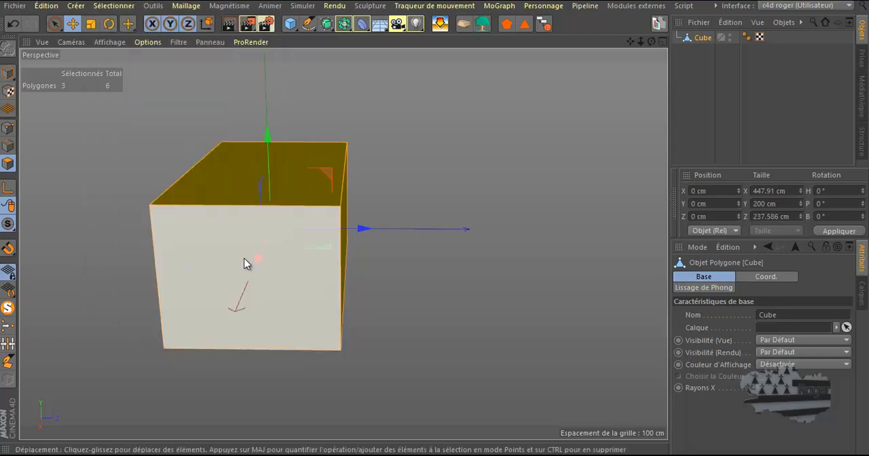
Show all of the cube's hidden polygons while its top, end and long-side polygons stay selected.
left_click_drag(652, 42, 435, 224)
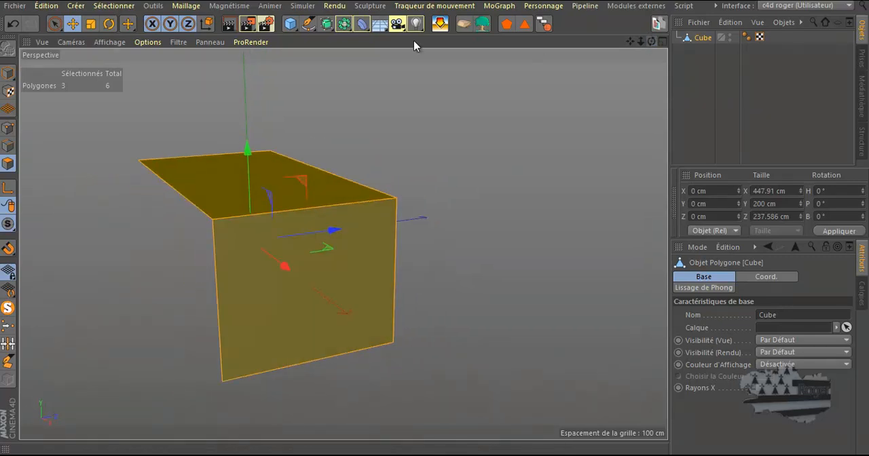
left_click(113, 5)
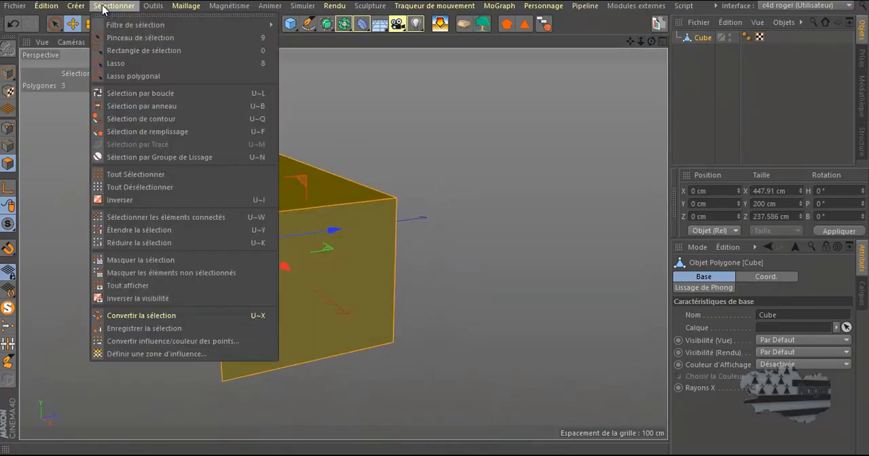
left_click(120, 288)
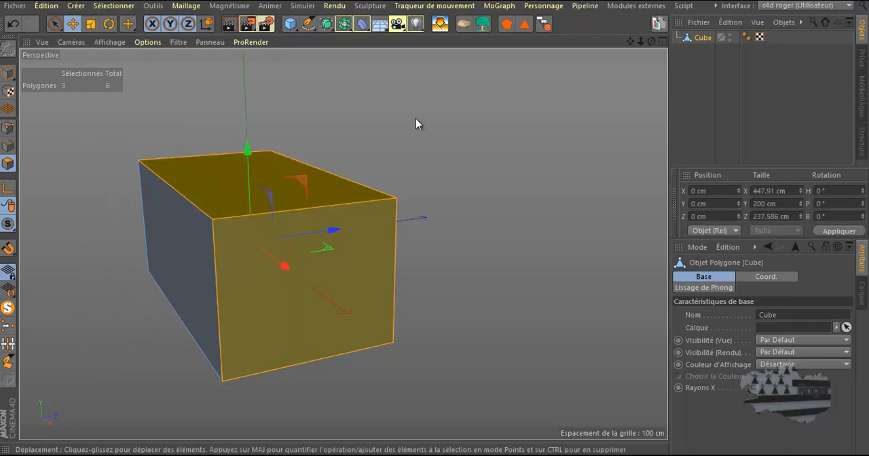
Select only the cube's front end polygon and the adjoining near long-side polygon, and hide the selection.
left_click(178, 227)
left_click(263, 284)
left_click(157, 218, "shift")
left_click(115, 6)
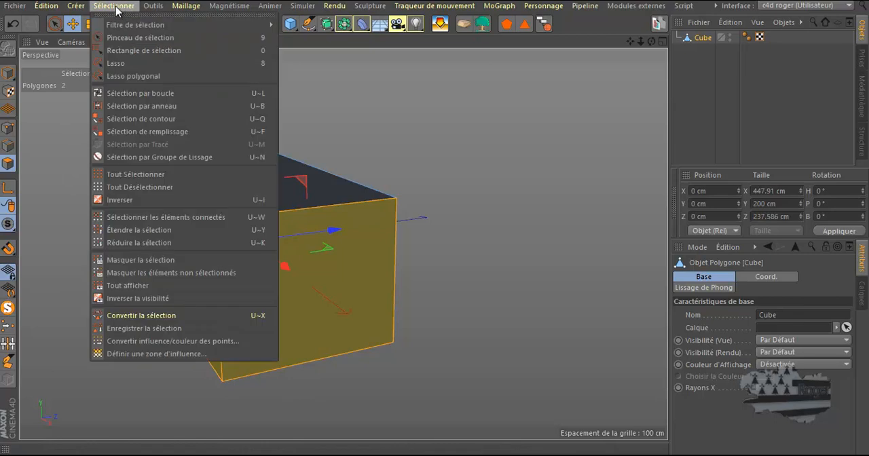
left_click(122, 261)
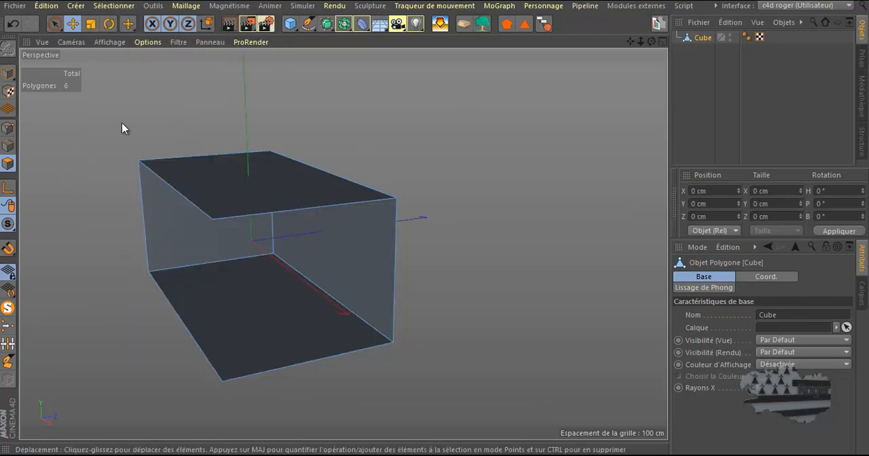
Switch the cube to point mode and on to edge mode, and try showing all hidden elements from there.
left_click(8, 127)
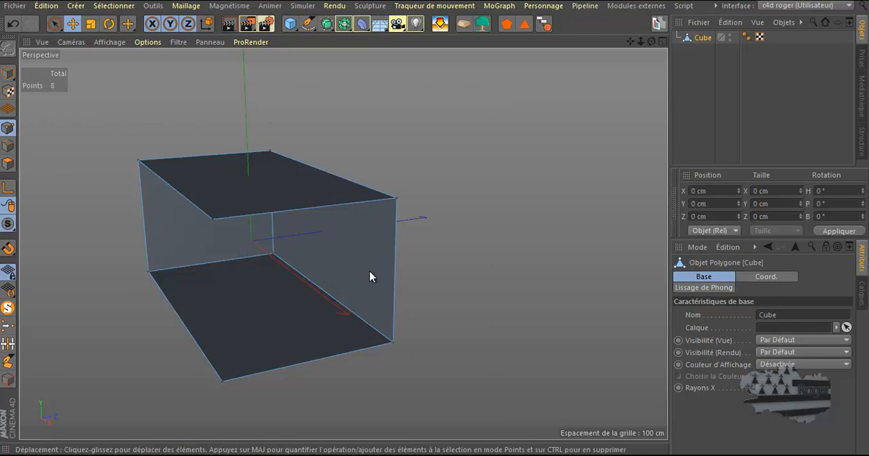
left_click(8, 145)
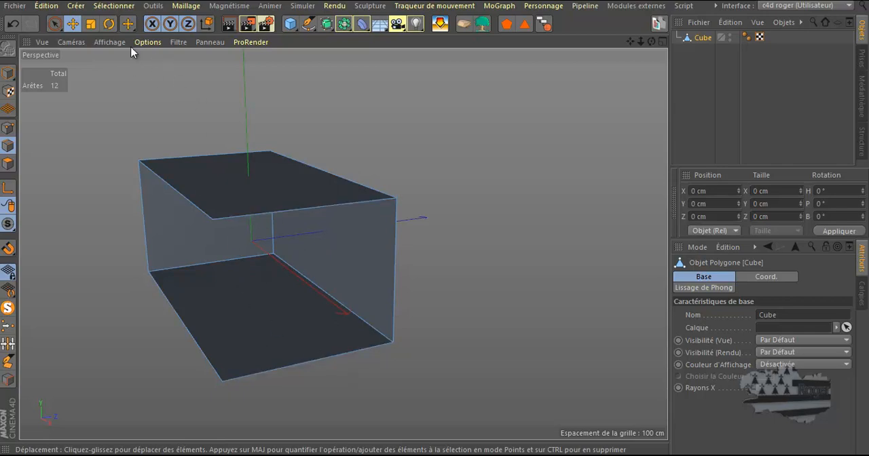
left_click(105, 7)
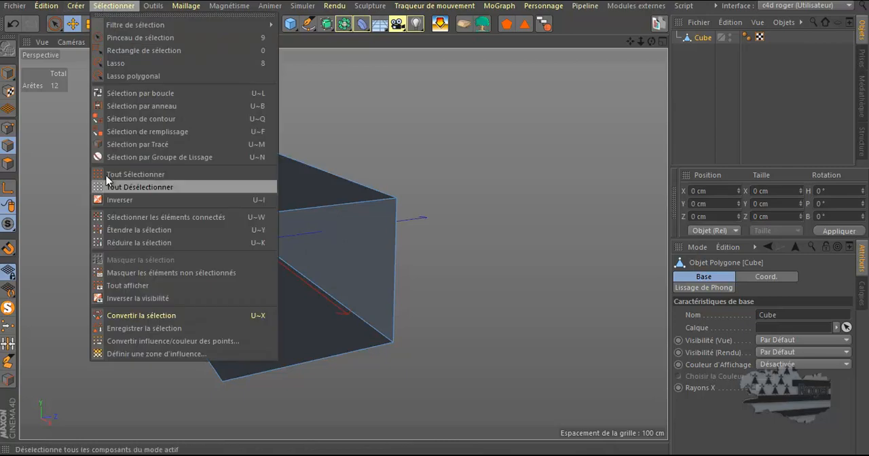
left_click(120, 290)
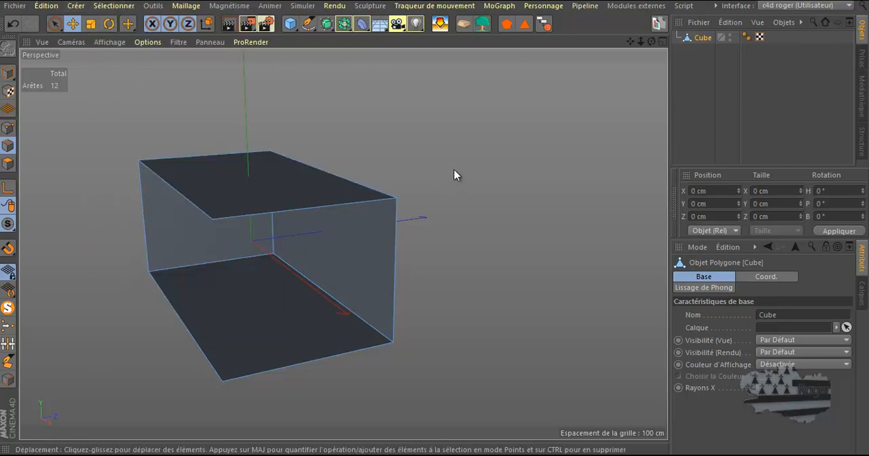
Return to polygon mode and show all hidden polygons to bring back the cube's end and long side.
left_click_drag(651, 41, 434, 224)
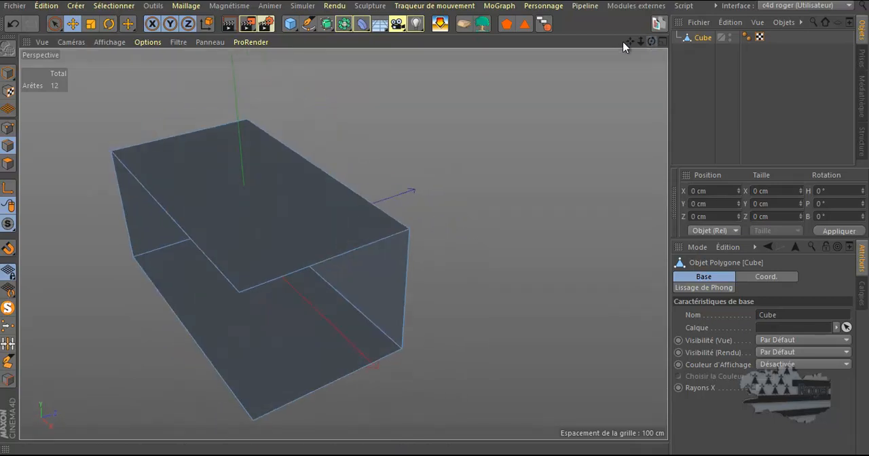
left_click(9, 164)
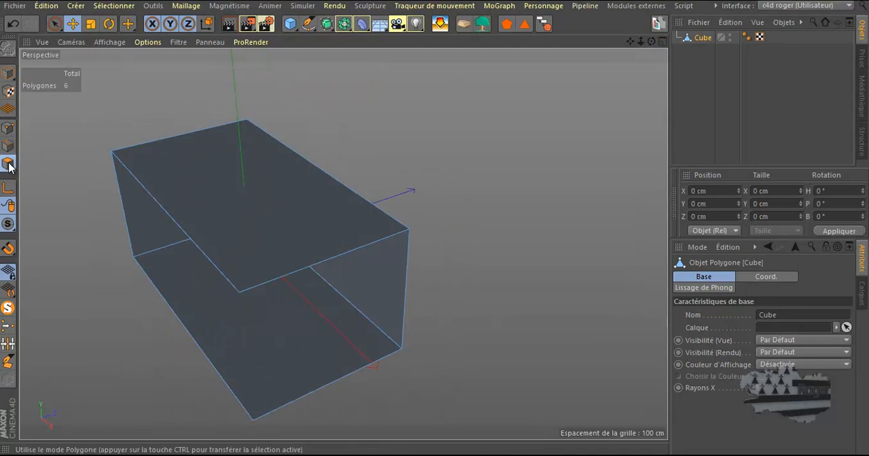
left_click(111, 7)
left_click(114, 286)
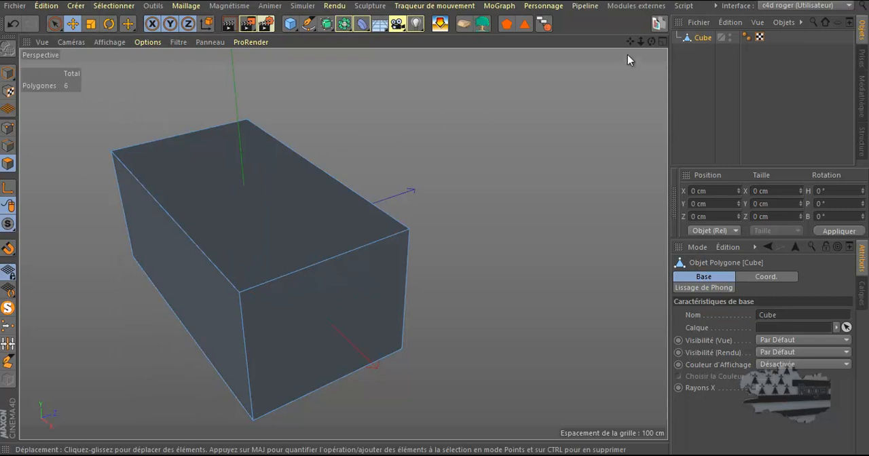
left_click_drag(652, 42, 444, 223)
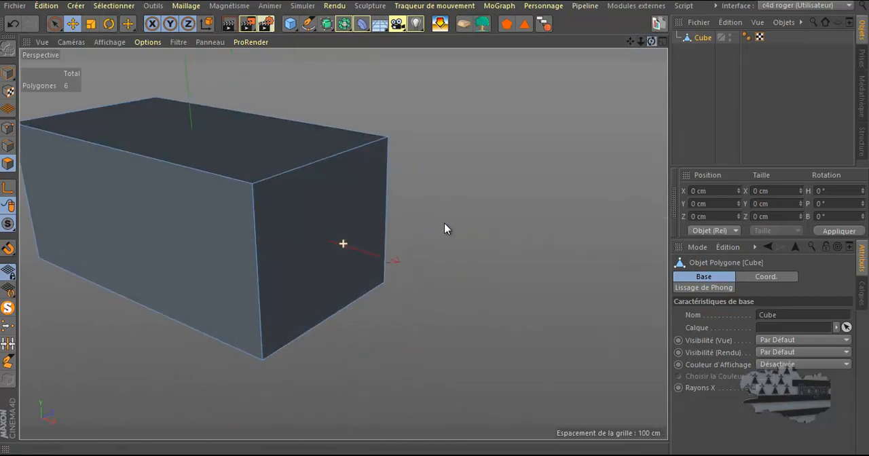
left_click_drag(630, 40, 434, 227)
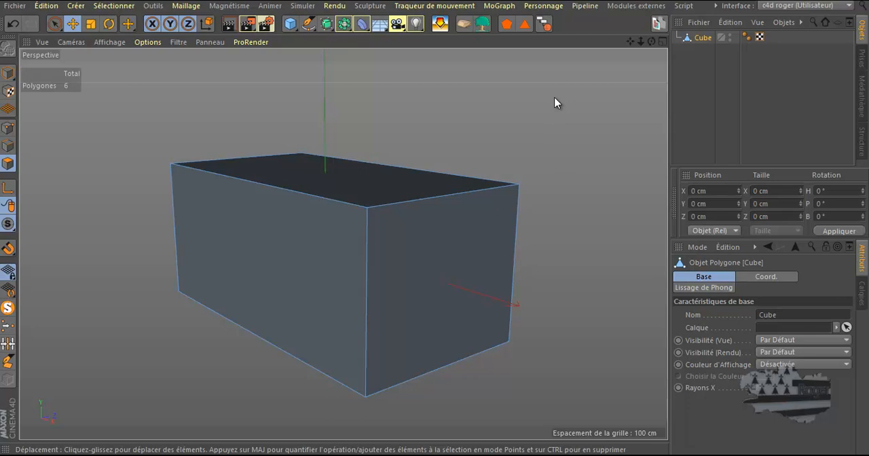
left_click(114, 9)
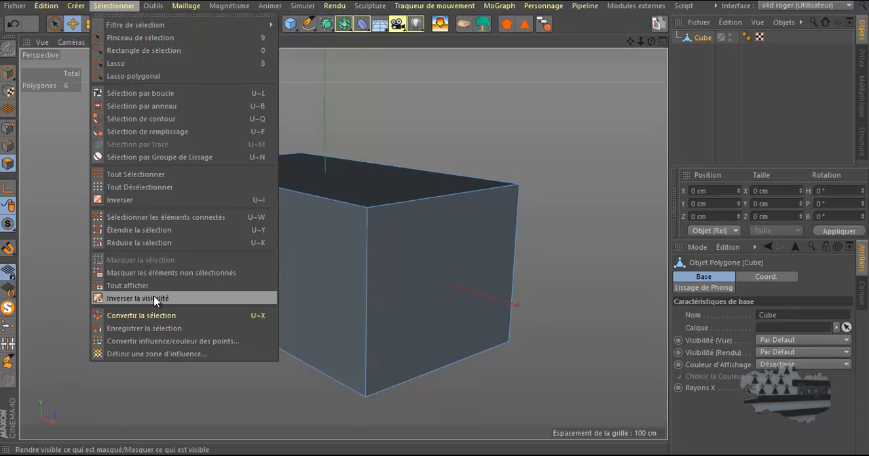
left_click(427, 125)
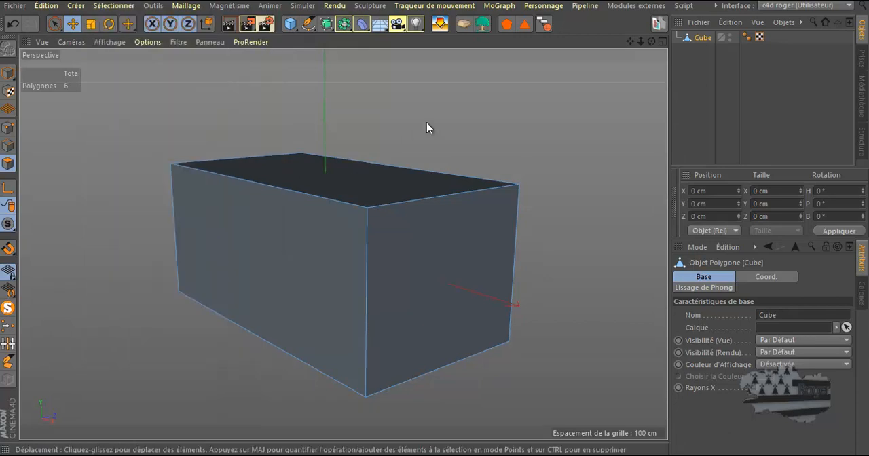